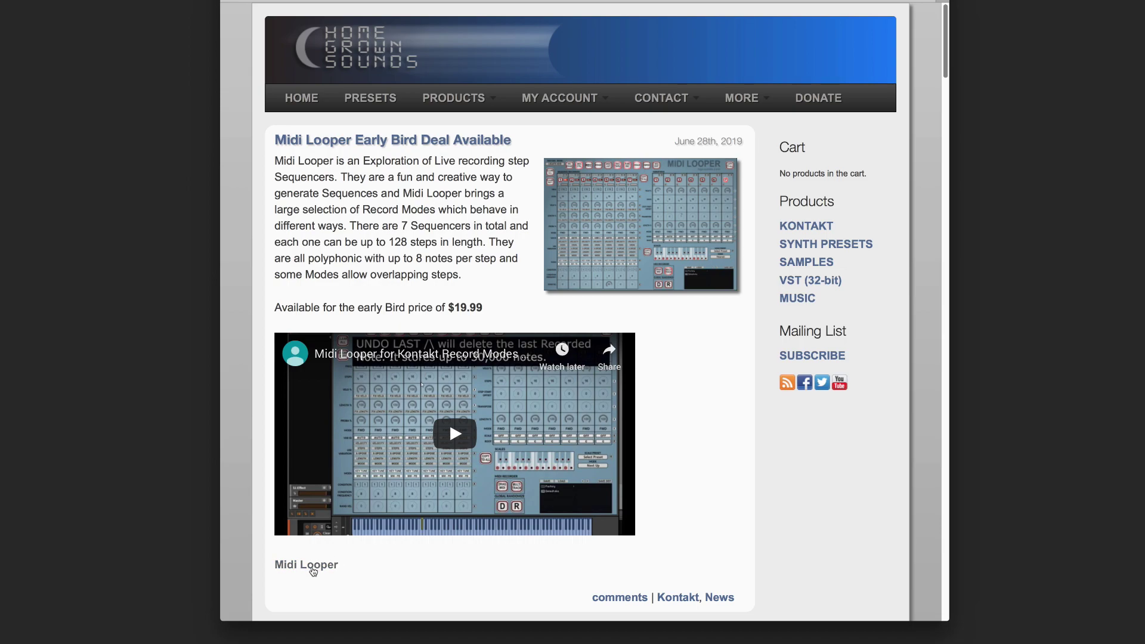
- Open the Midi Looper product page and review its description, features and demo videos
left_click(337, 564)
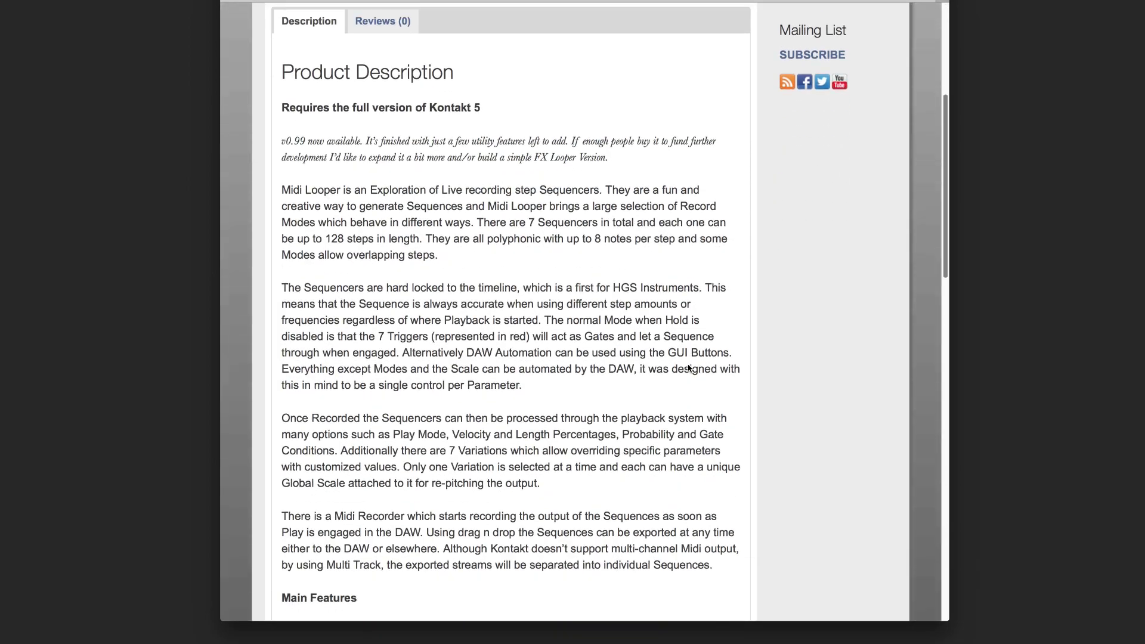
scroll(689, 368, "down", 14)
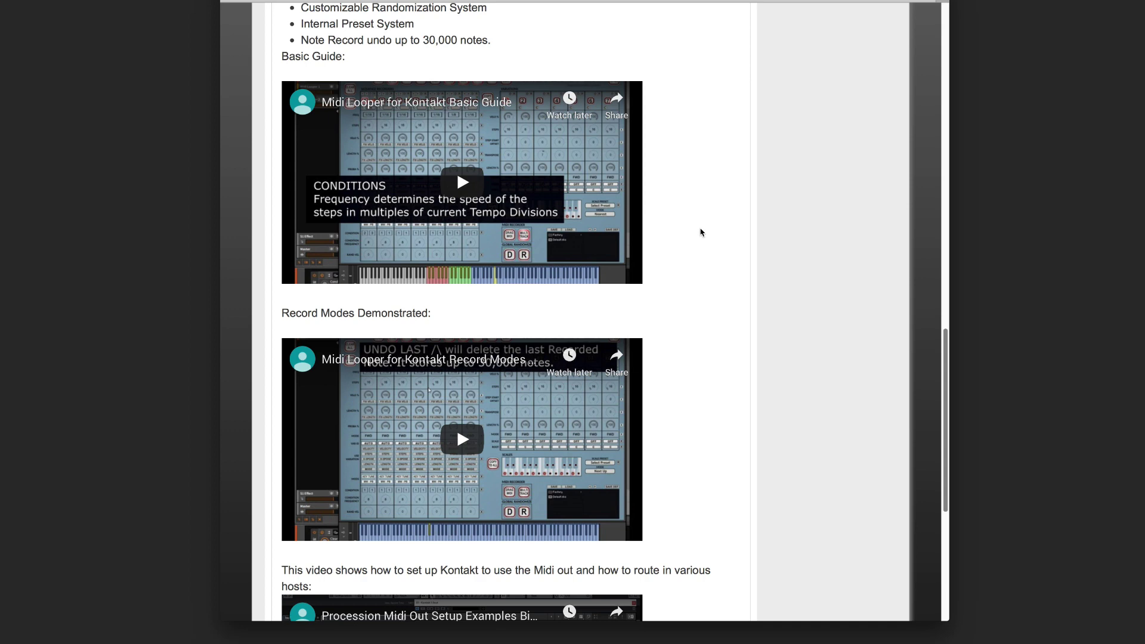
scroll(471, 190, "down", 6)
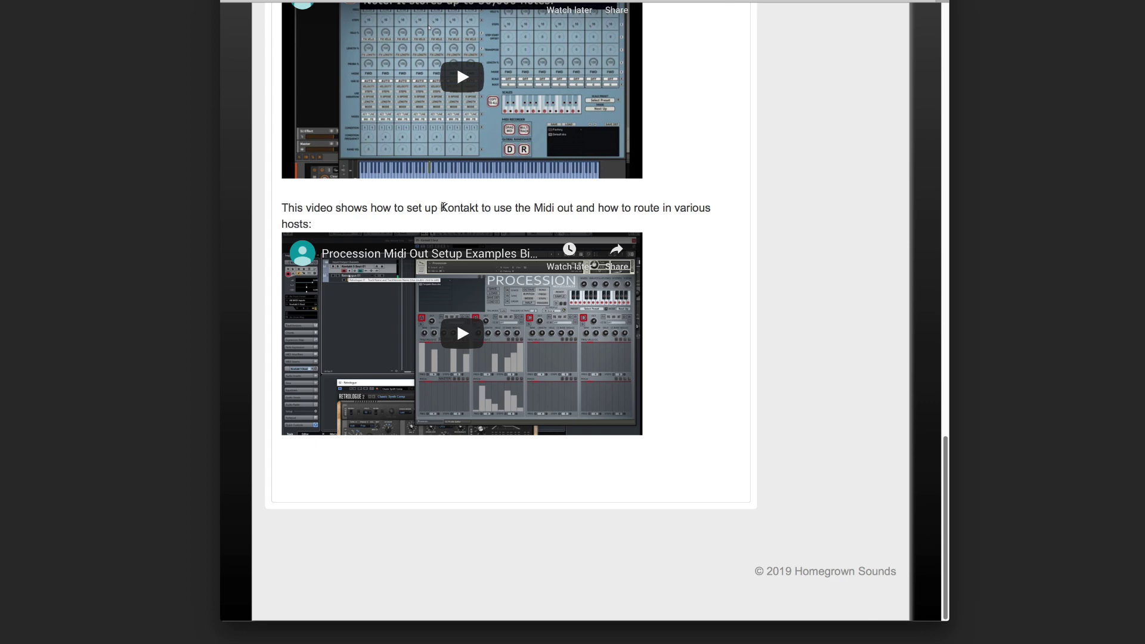
scroll(366, 216, "up", 20)
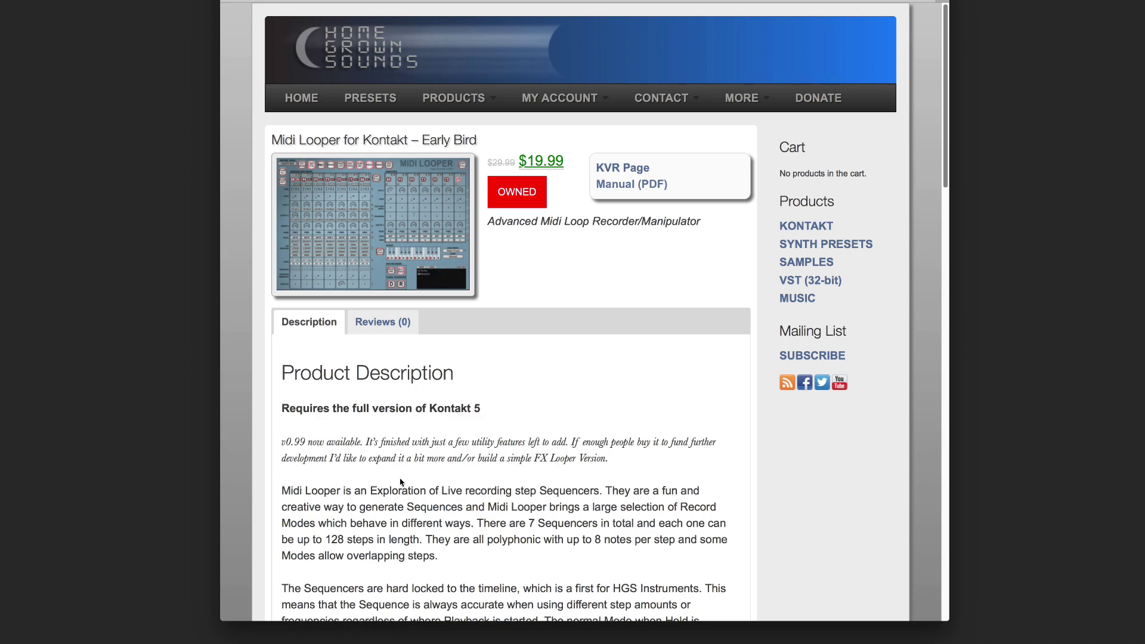
scroll(417, 477, "down", 15)
scroll(767, 466, "down", 4)
key("Home")
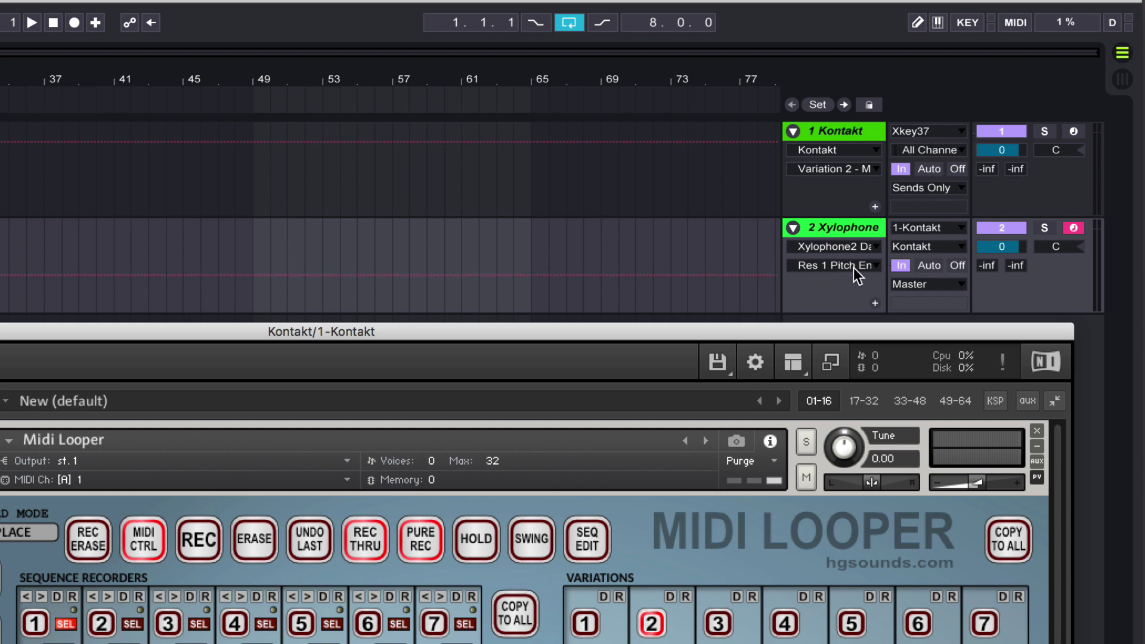
- Switch to Ableton Live, start playback and trigger sequence recorders 2, 3 and 1 in Midi Looper
left_click_drag(84, 332, 165, 329)
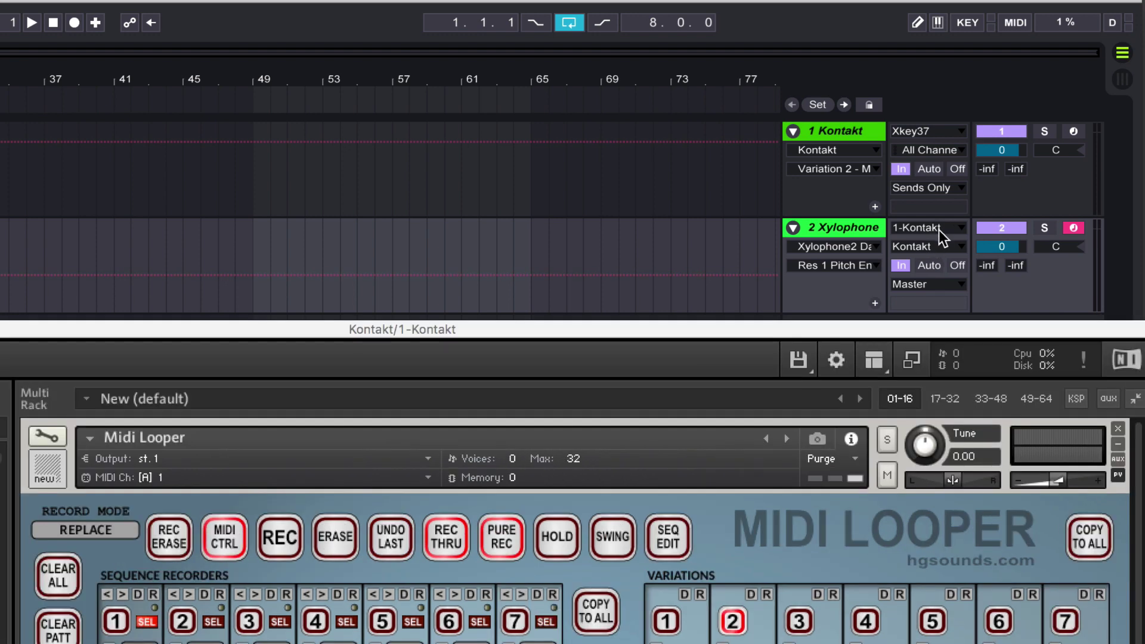
key("space")
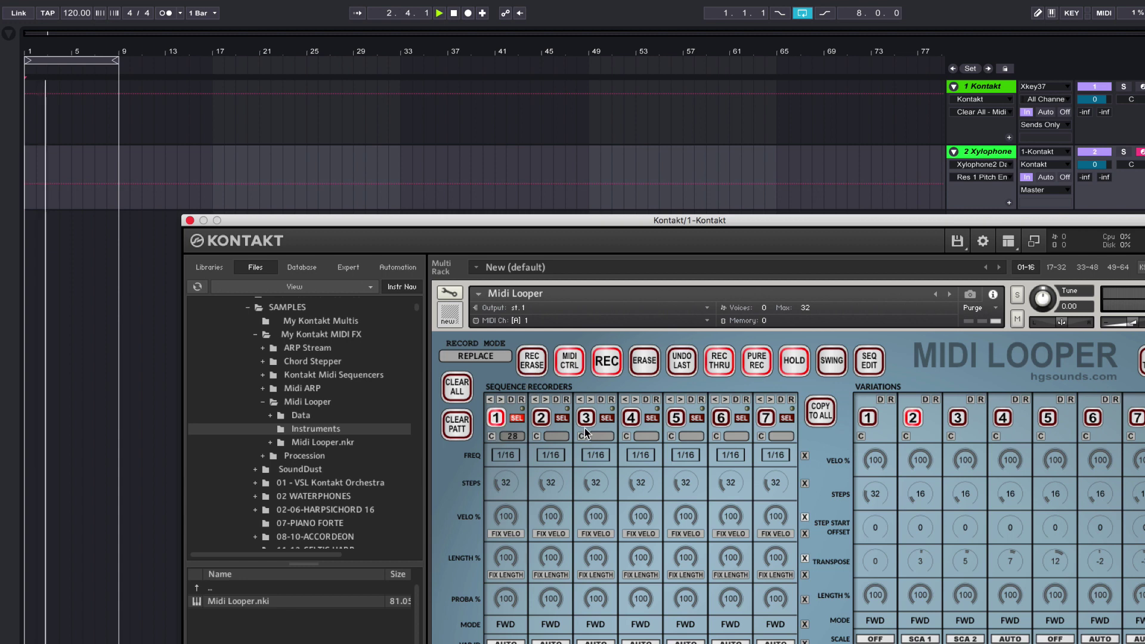
left_click(547, 419)
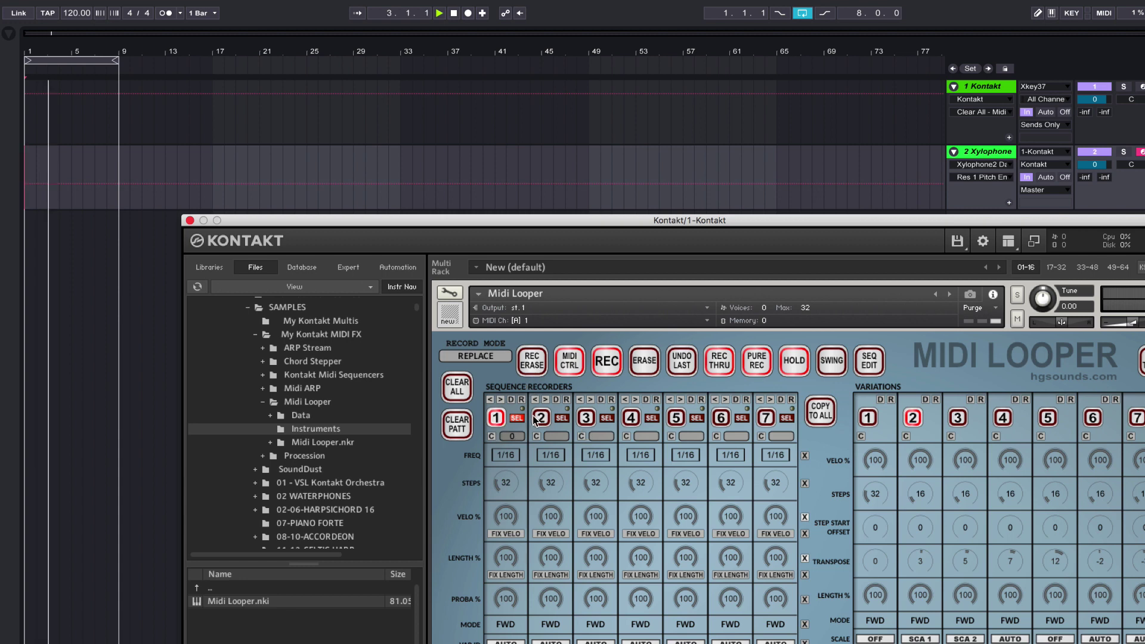
left_click(587, 419)
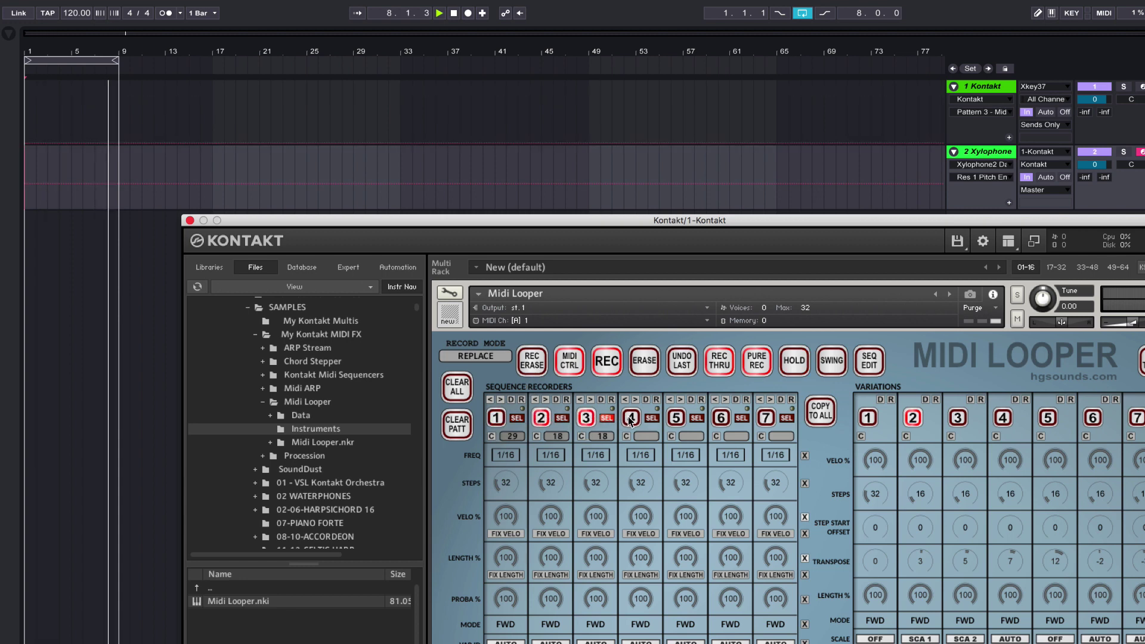
left_click(496, 418)
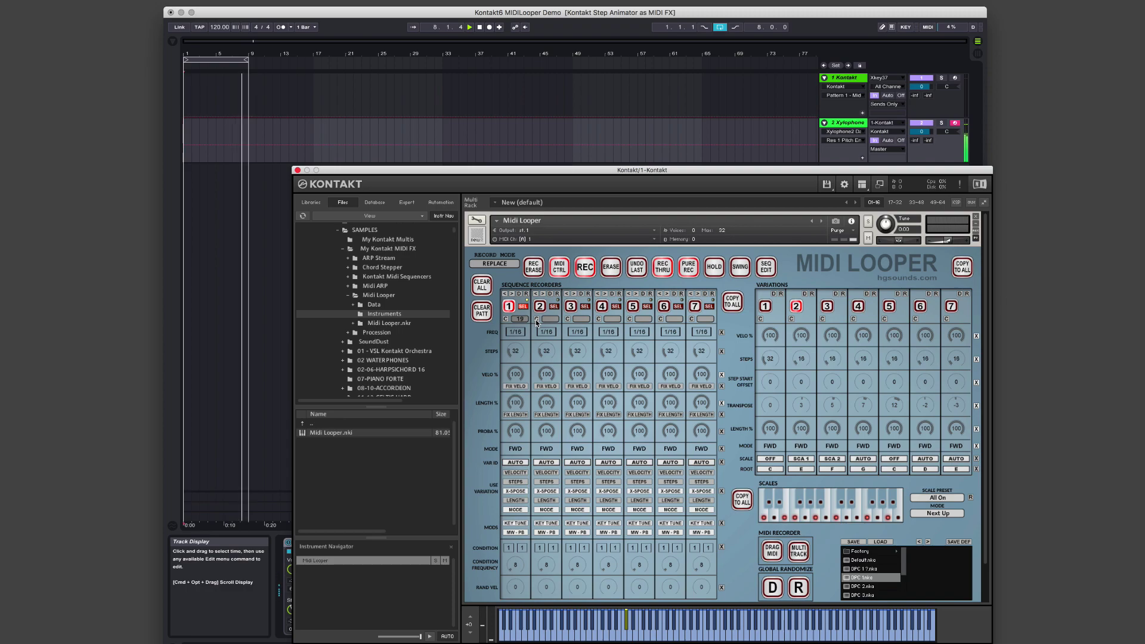
- Set the record mode to LAYER and switch from sequence recorder 1 to sequence recorder 2
left_click(507, 263)
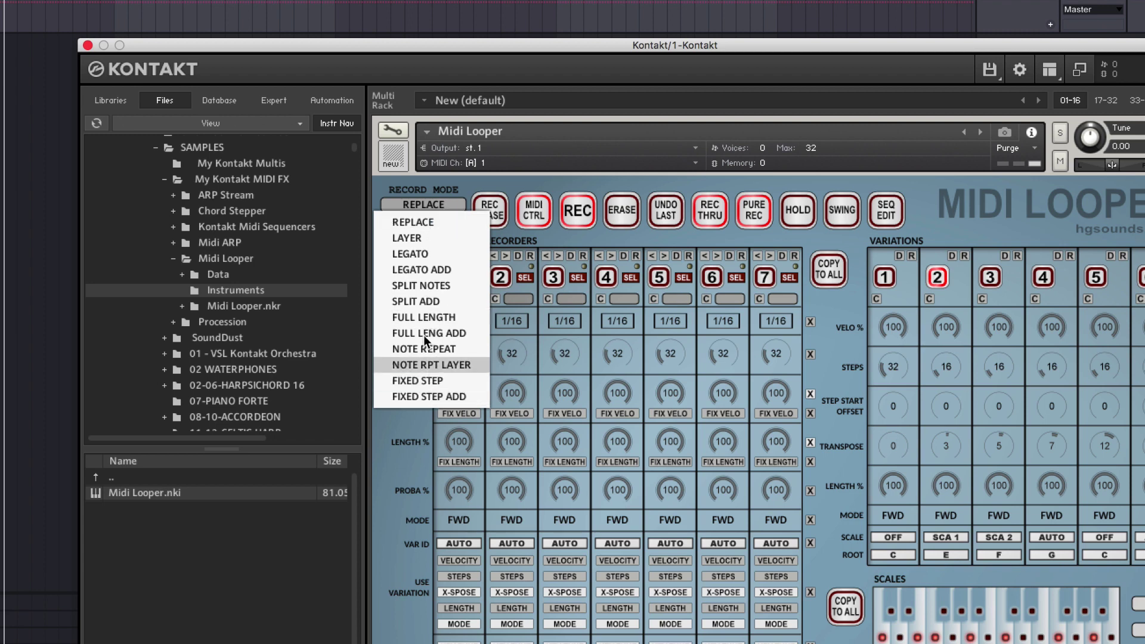
left_click(405, 236)
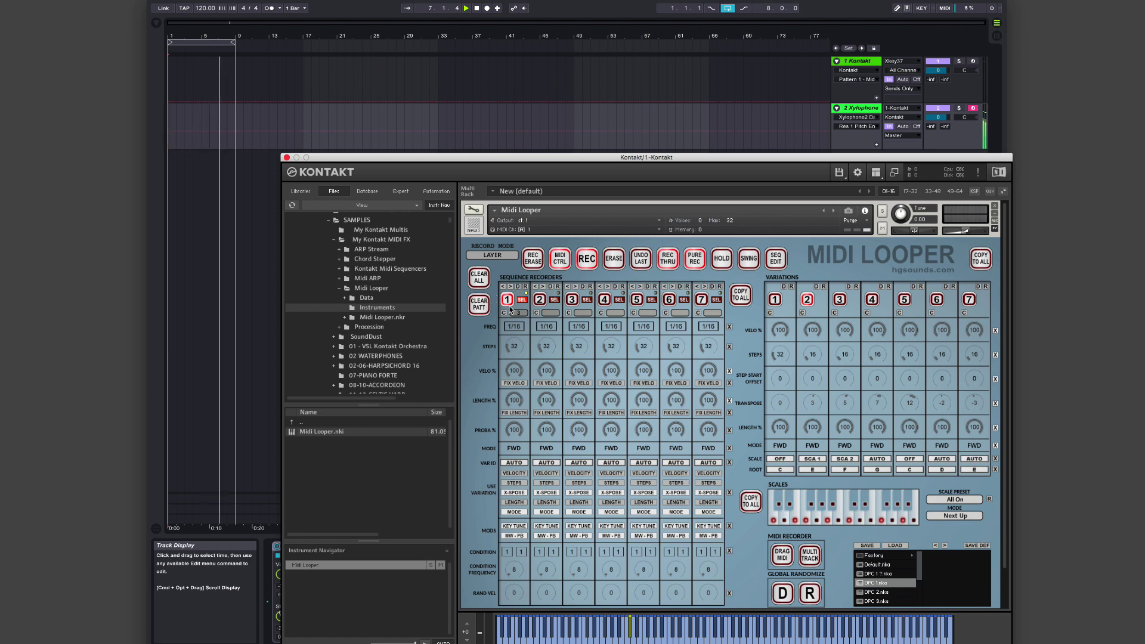
left_click(510, 302)
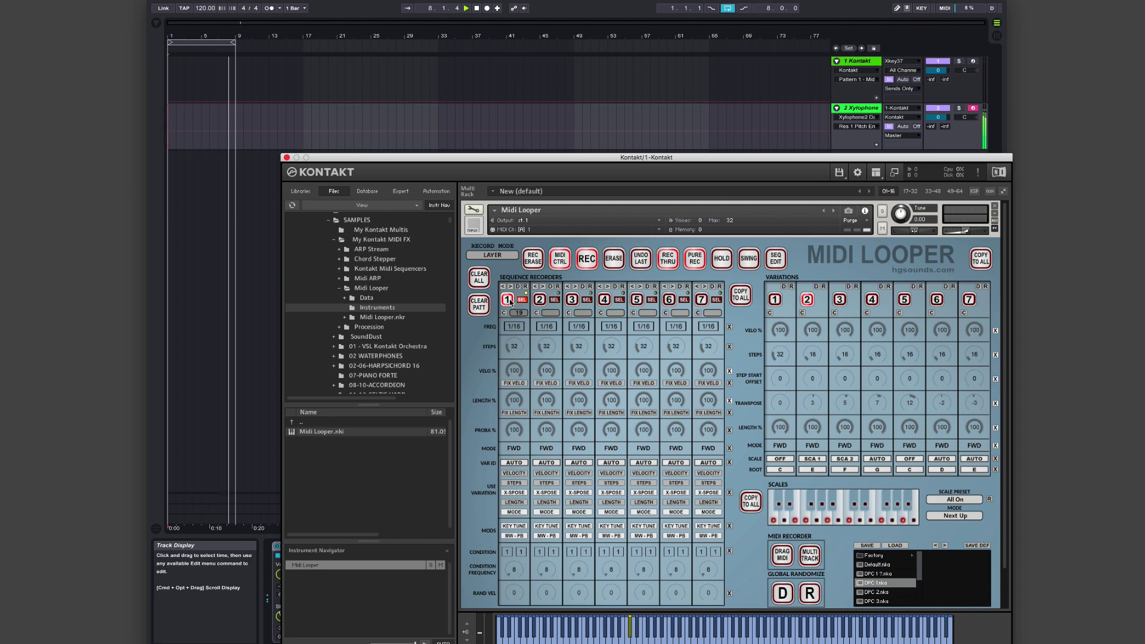
left_click(541, 301)
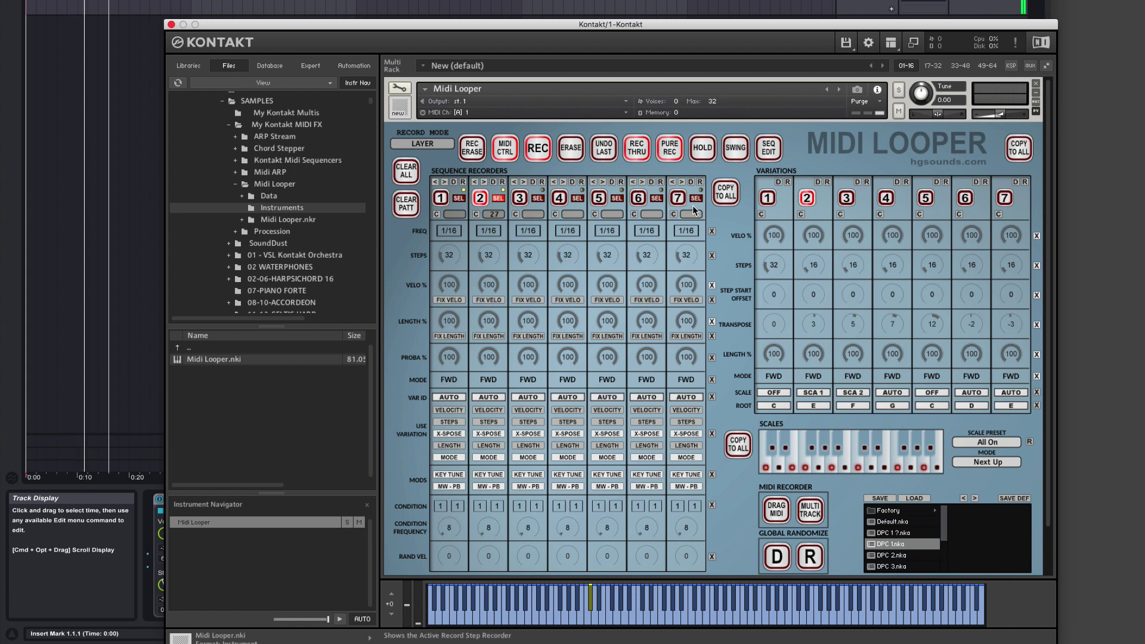
- Turn off recording and play sequence 2 through variations 1, 4 and 3
left_click(540, 149)
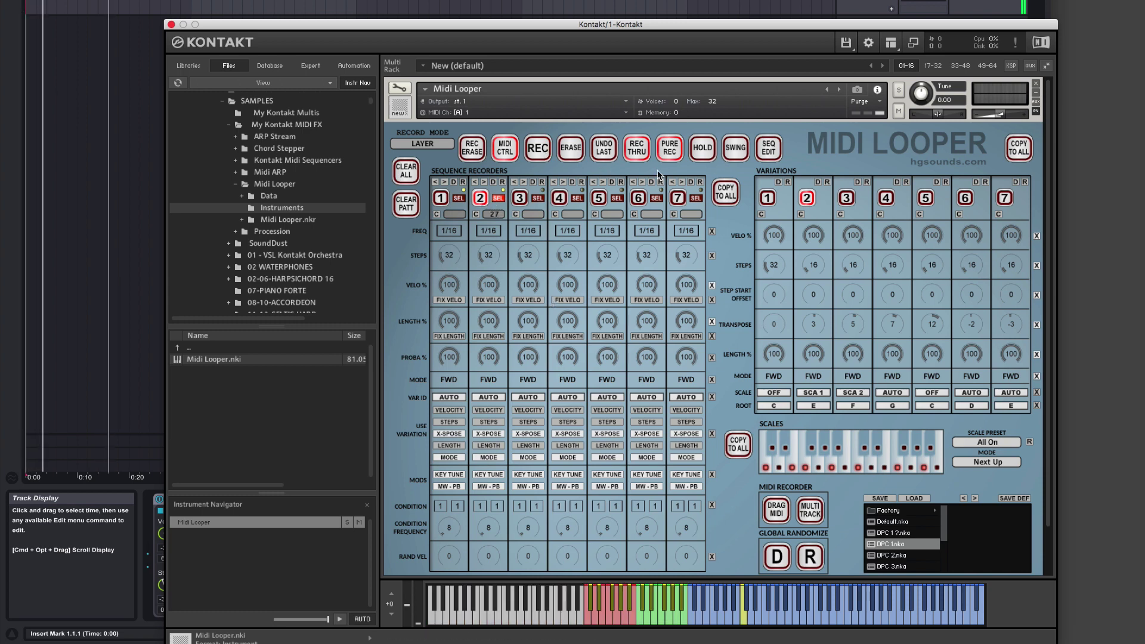
left_click(482, 202)
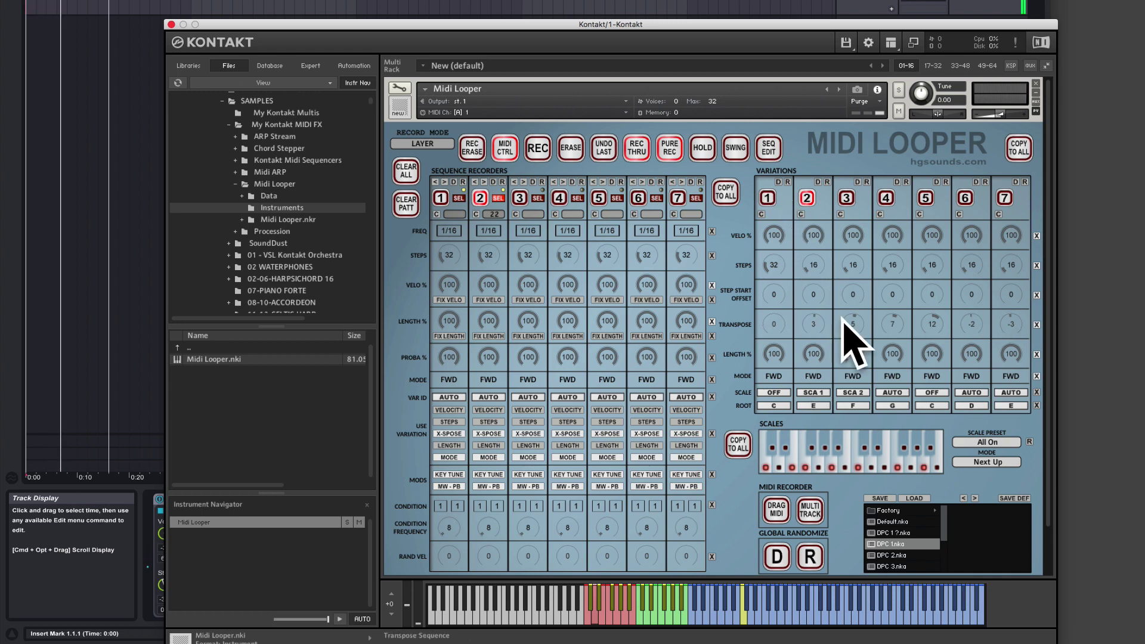
left_click(769, 199)
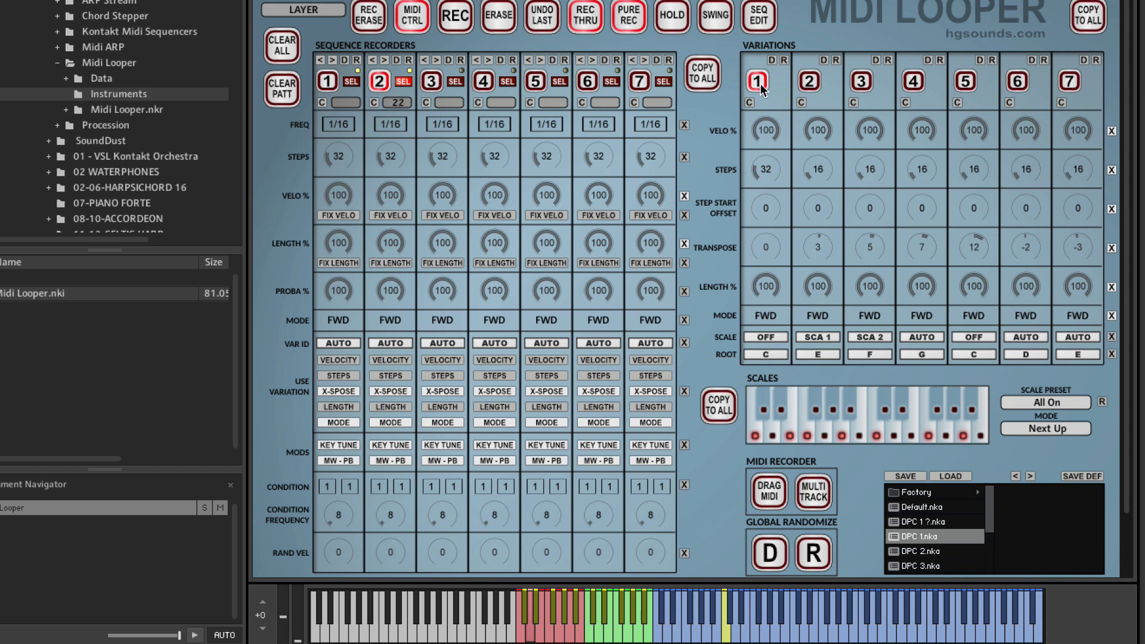
left_click(917, 85)
left_click(863, 82)
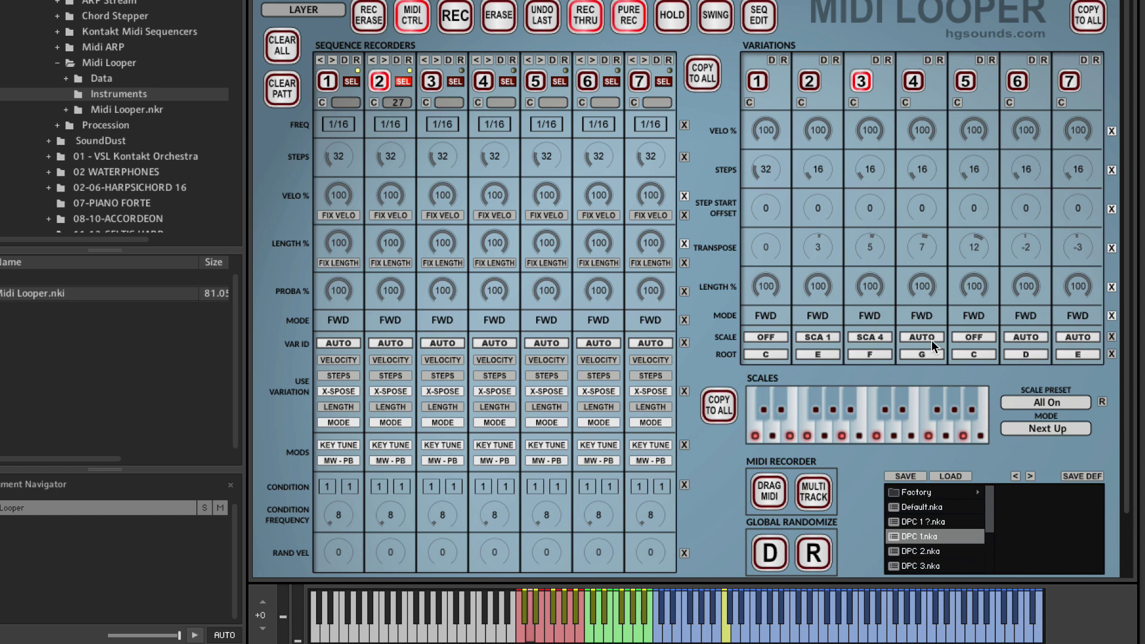
- Set variation 3's scale to AUTO and randomize the scale preset repeatedly, ending on Sus 4
left_click(1103, 403)
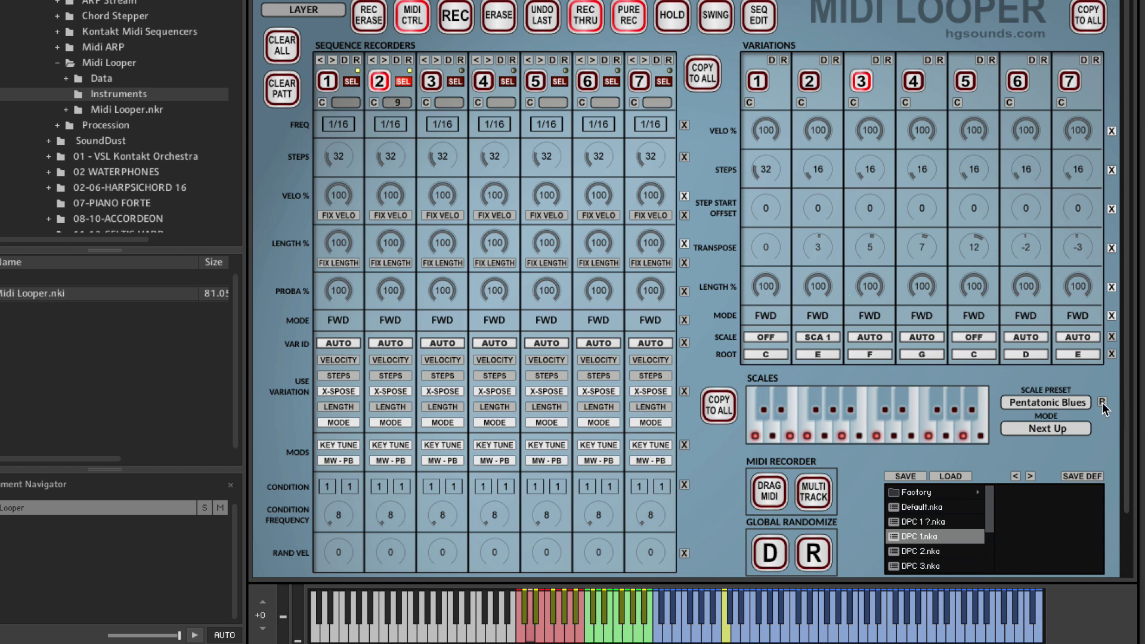
left_click(1102, 403)
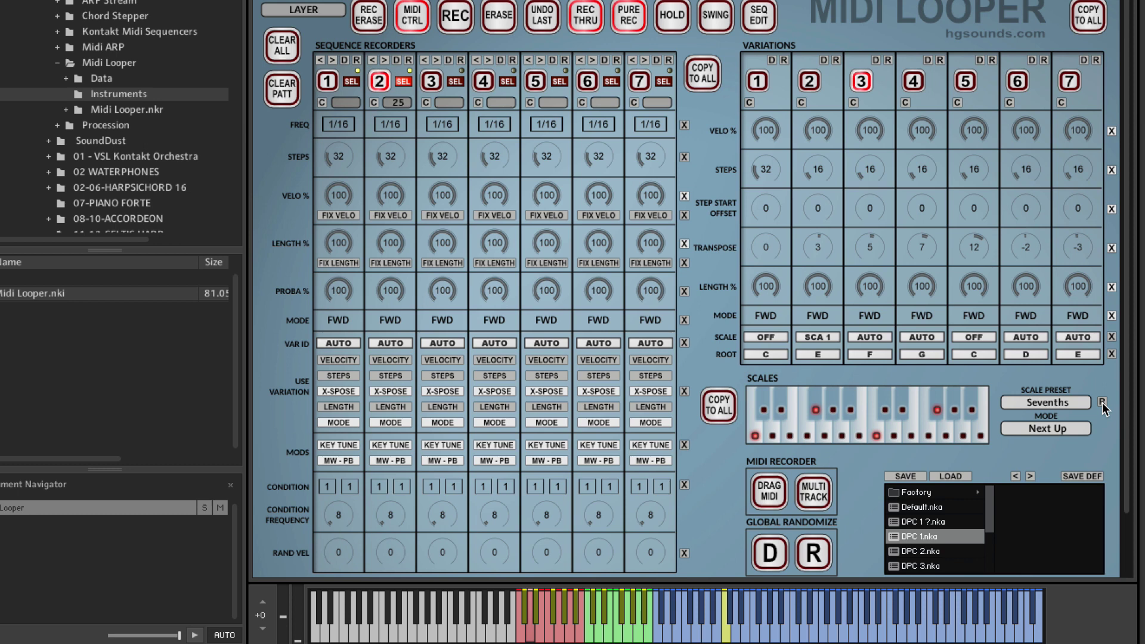
left_click(1103, 403)
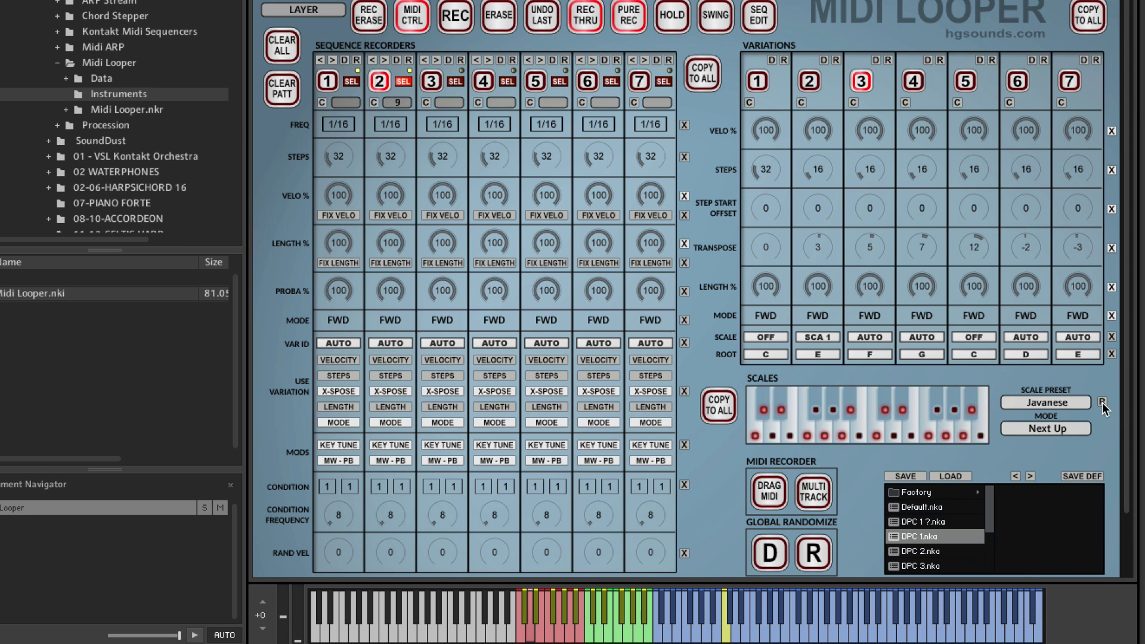
left_click(1103, 403)
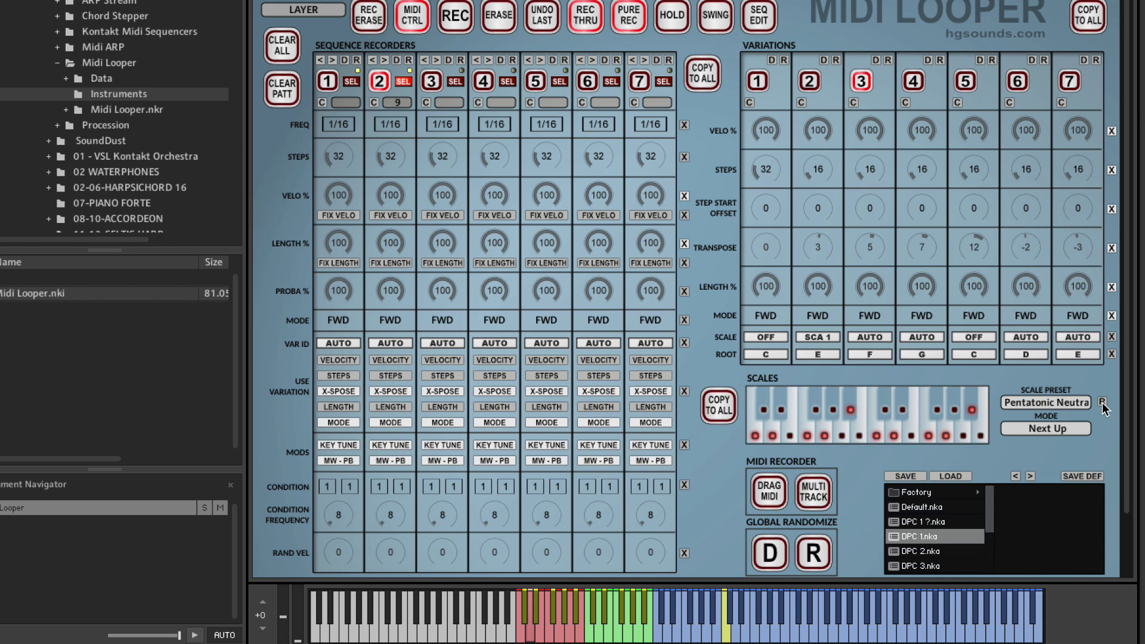
left_click(1103, 403)
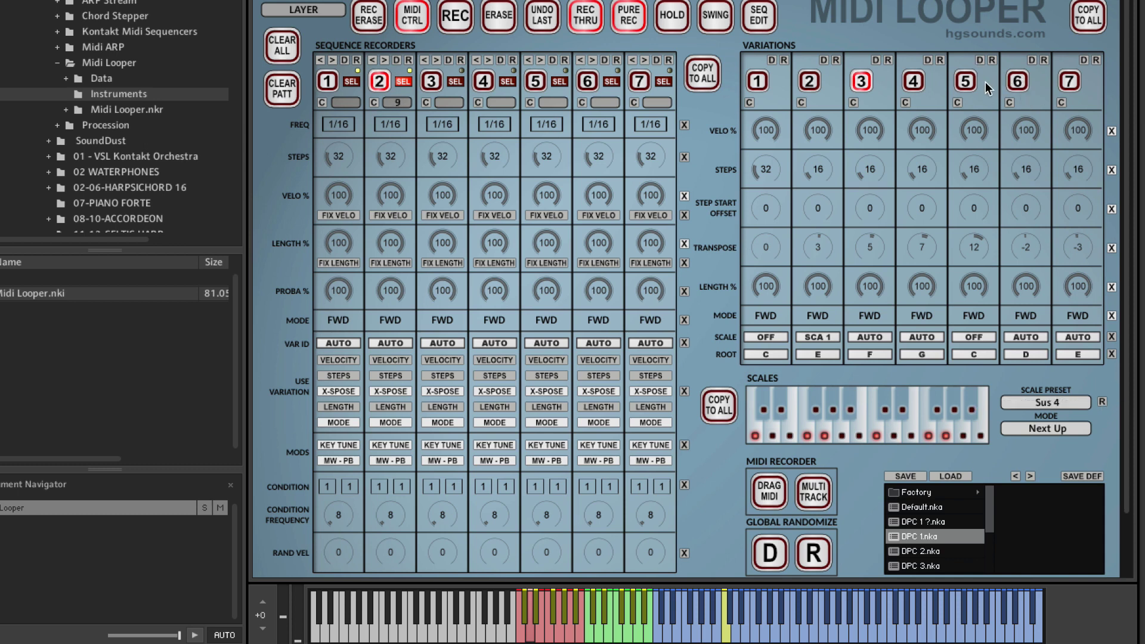
- Select variation 6 and set its playback mode to REV
left_click(1020, 85)
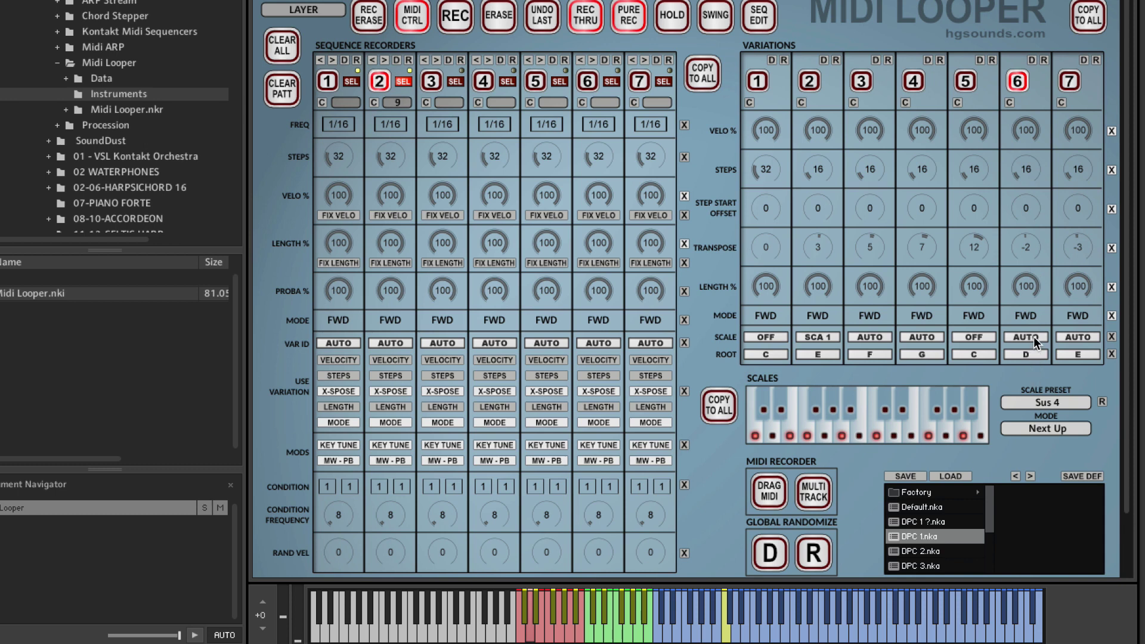
left_click(1028, 318)
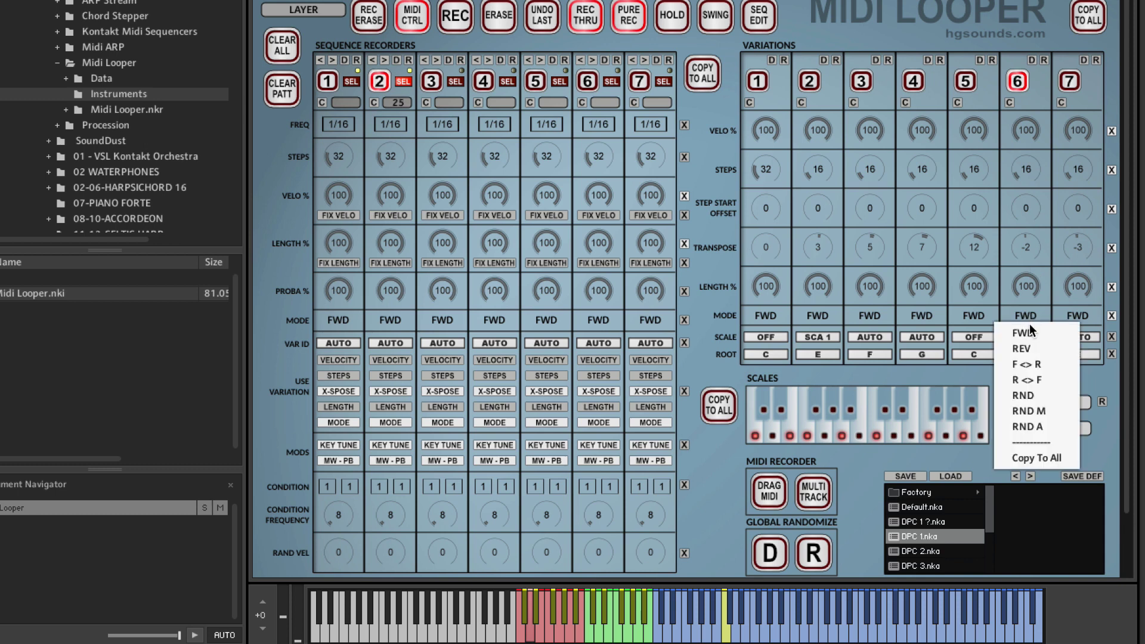
left_click(1029, 349)
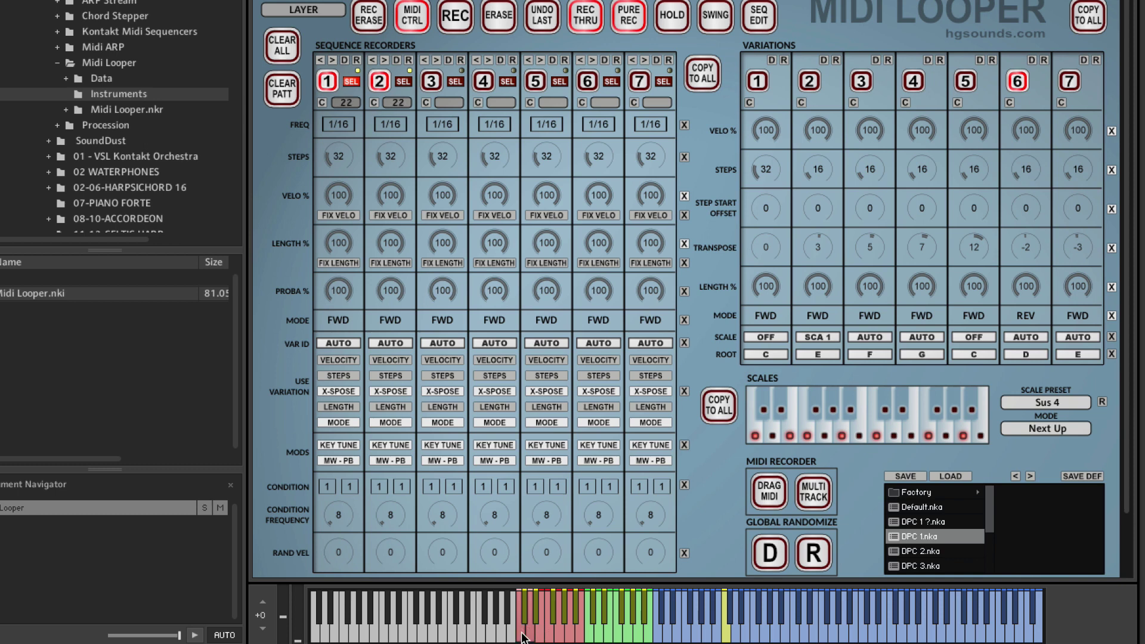
- Audition variations 7, 3, 2 and 1 on the playing sequences
left_click(1071, 83)
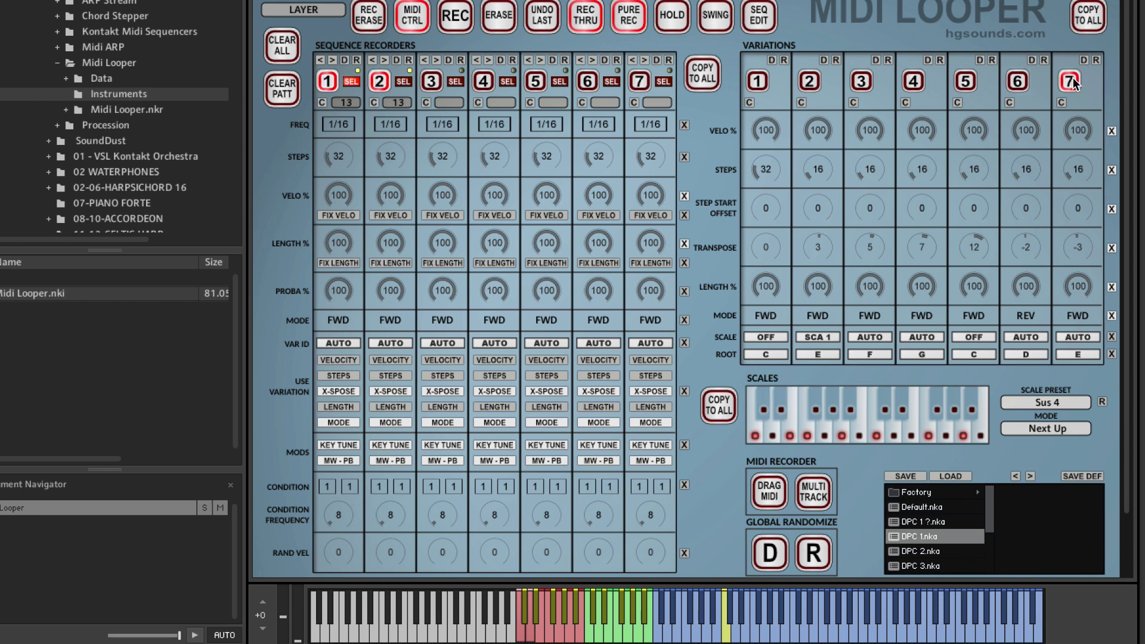
left_click(865, 82)
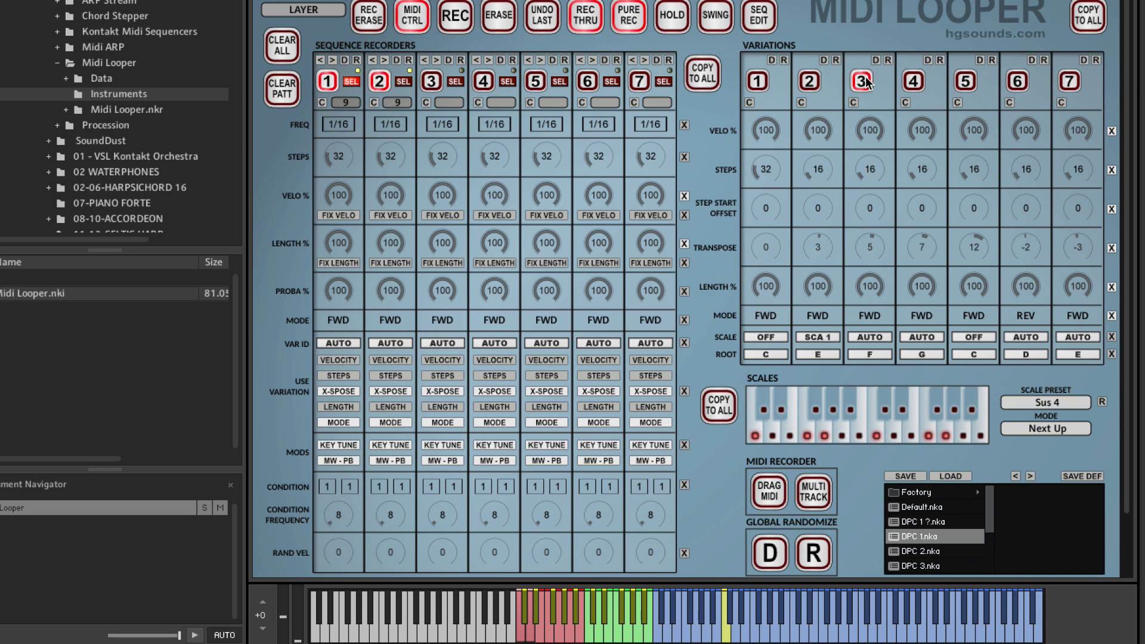
left_click(809, 84)
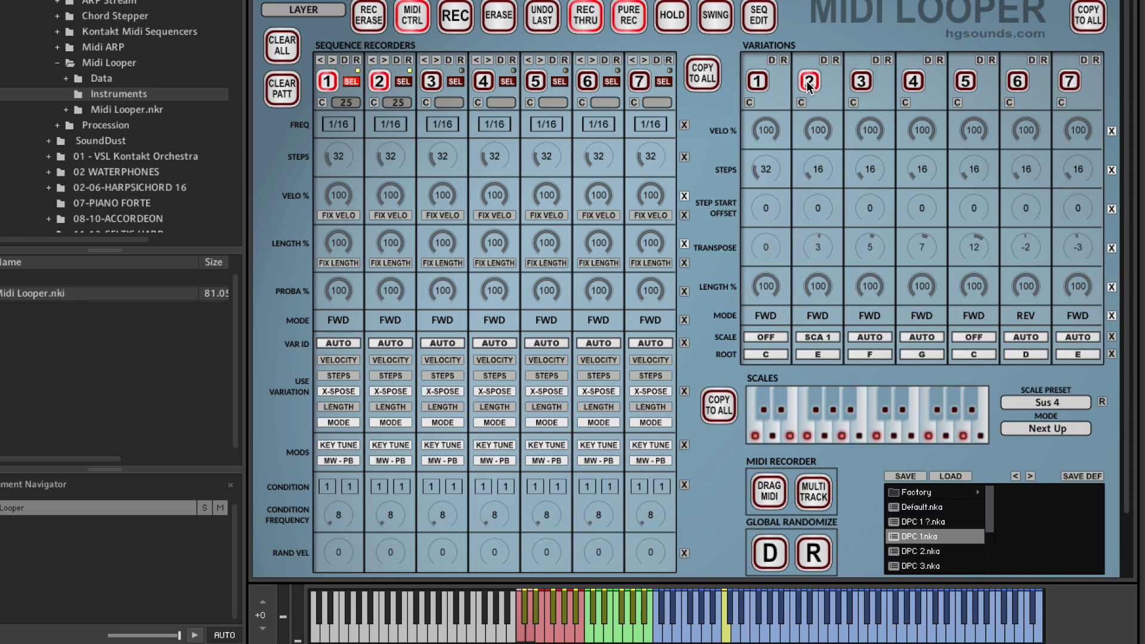
left_click(760, 83)
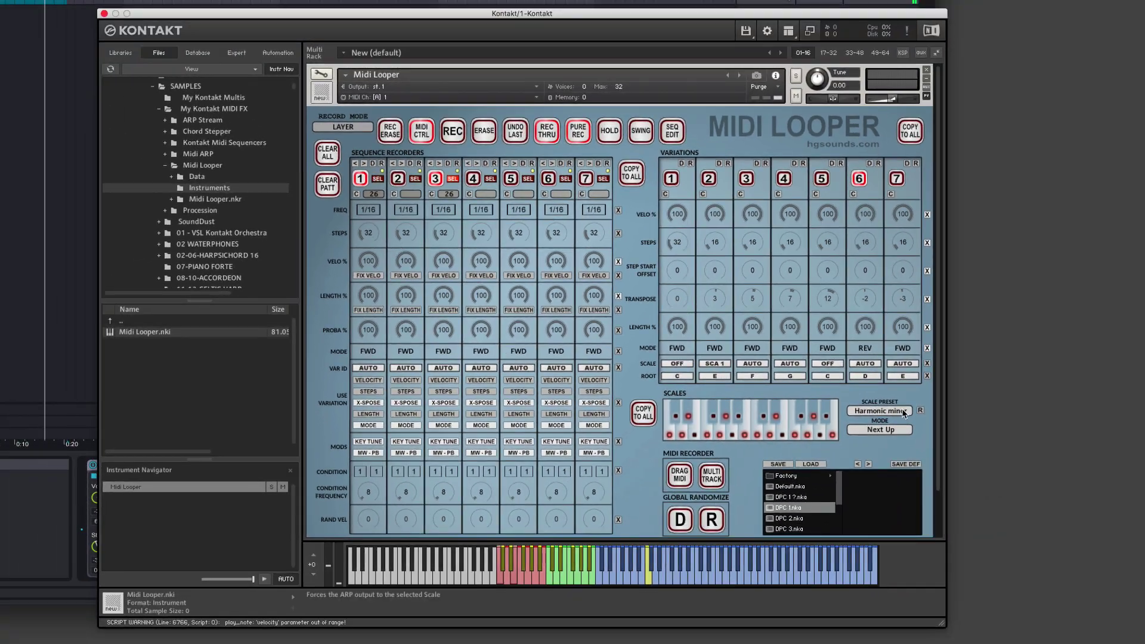
- Choose the Sus 4 scale preset and select variation 3
left_click(1071, 403)
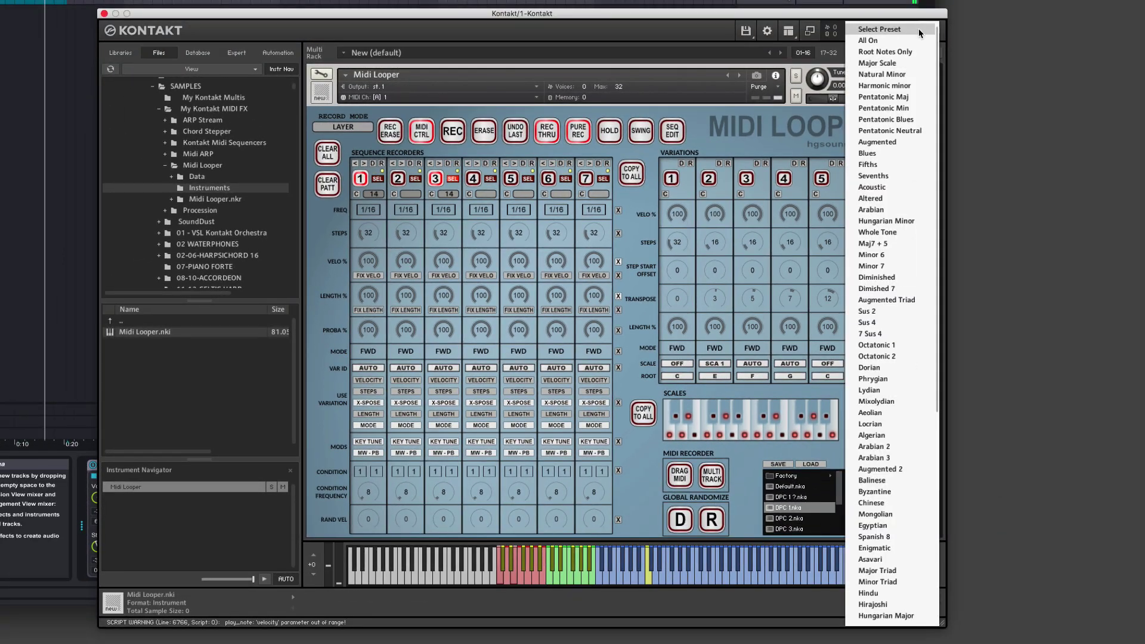
left_click(747, 457)
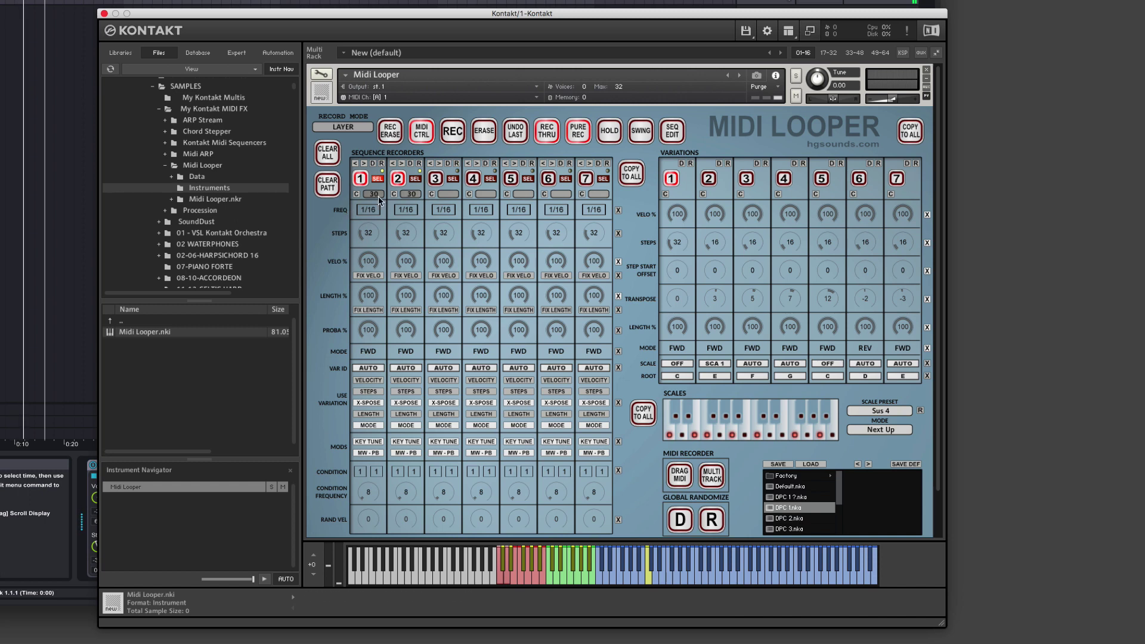
left_click(745, 179)
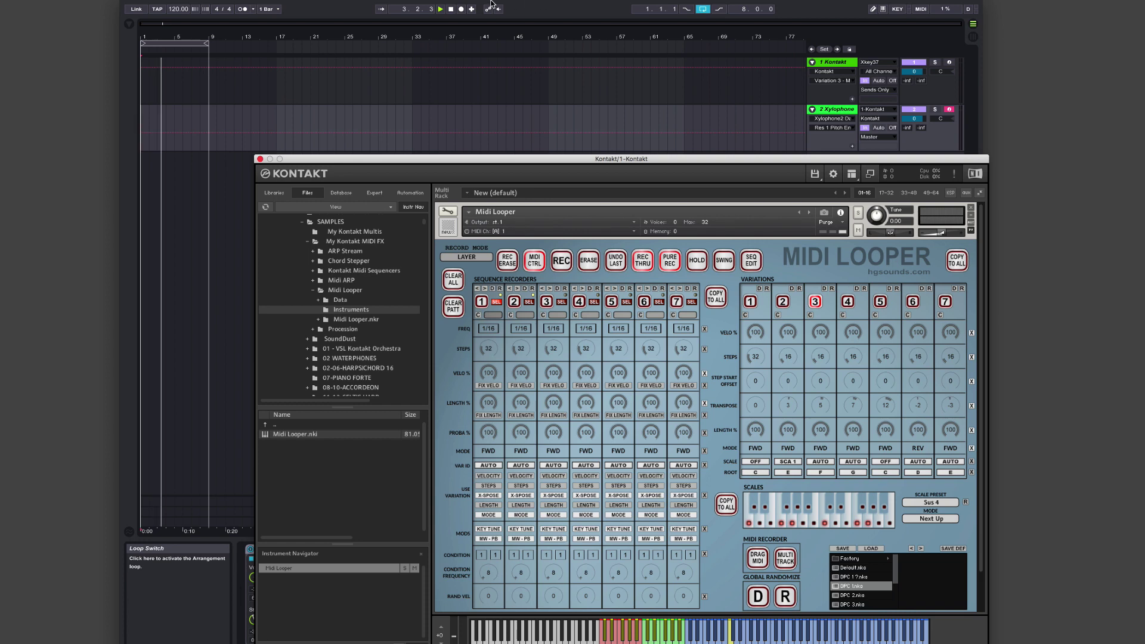
- Stop playback and turn off the arrangement loop
left_click(451, 9)
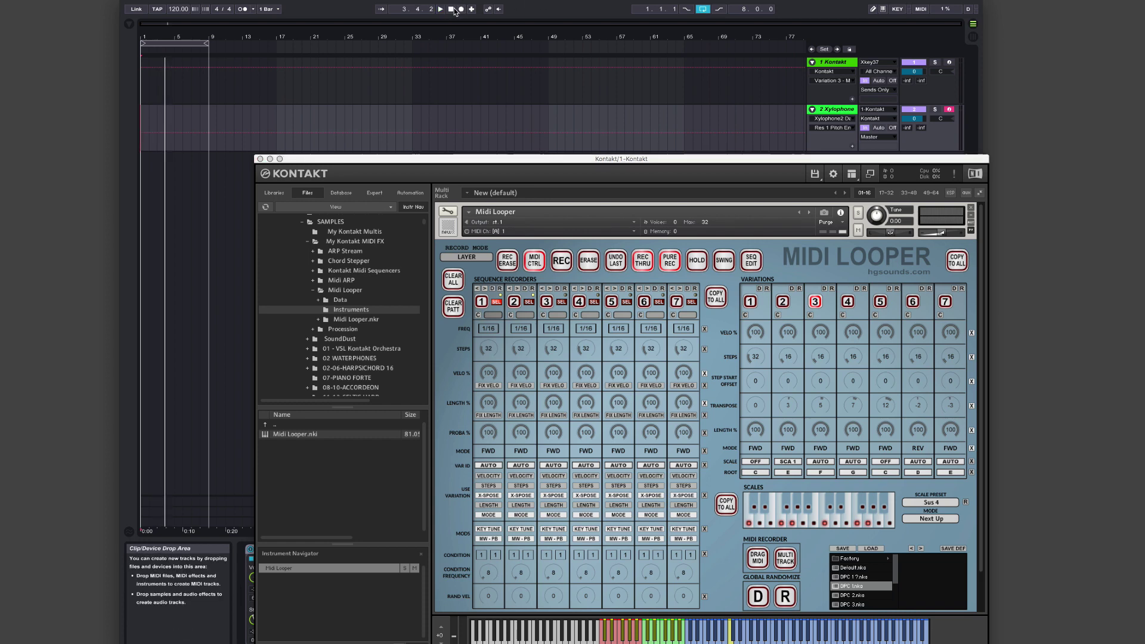
left_click(704, 9)
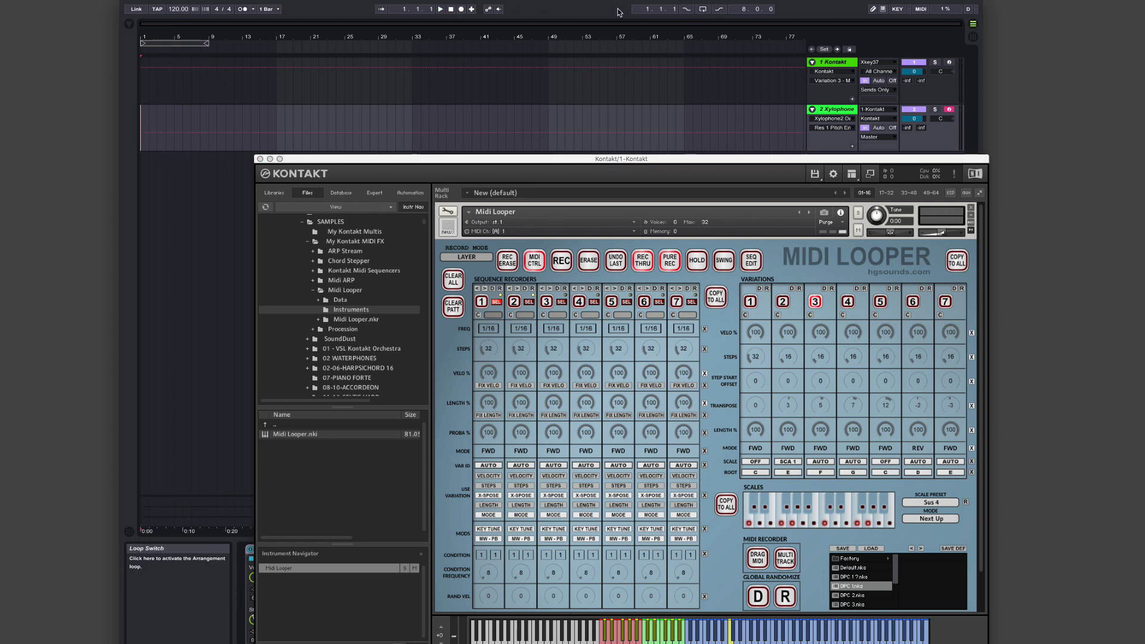
- Record the looper's MIDI output into the Xylophone track while switching the playing sequences to variations 1, 2 and 7
left_click(462, 9)
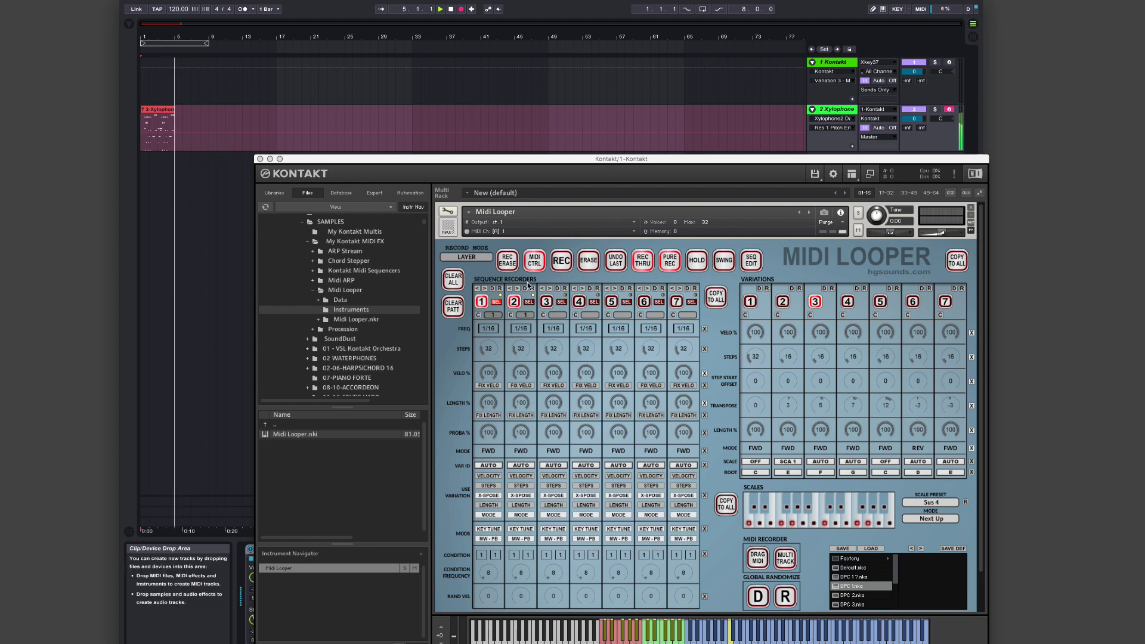
left_click(751, 302)
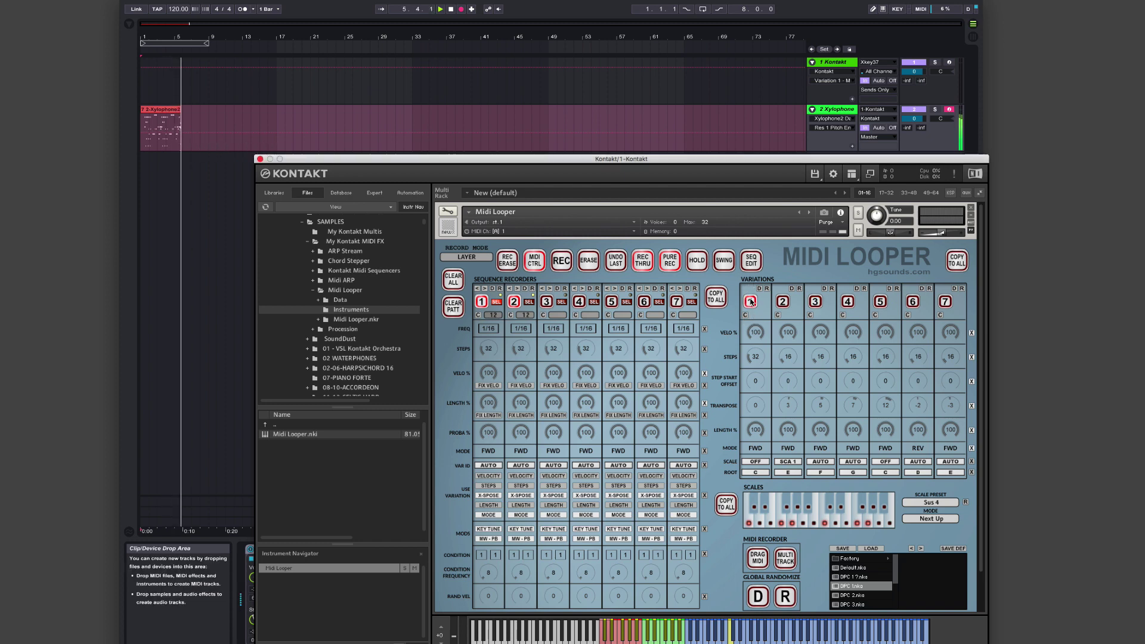
left_click(785, 304)
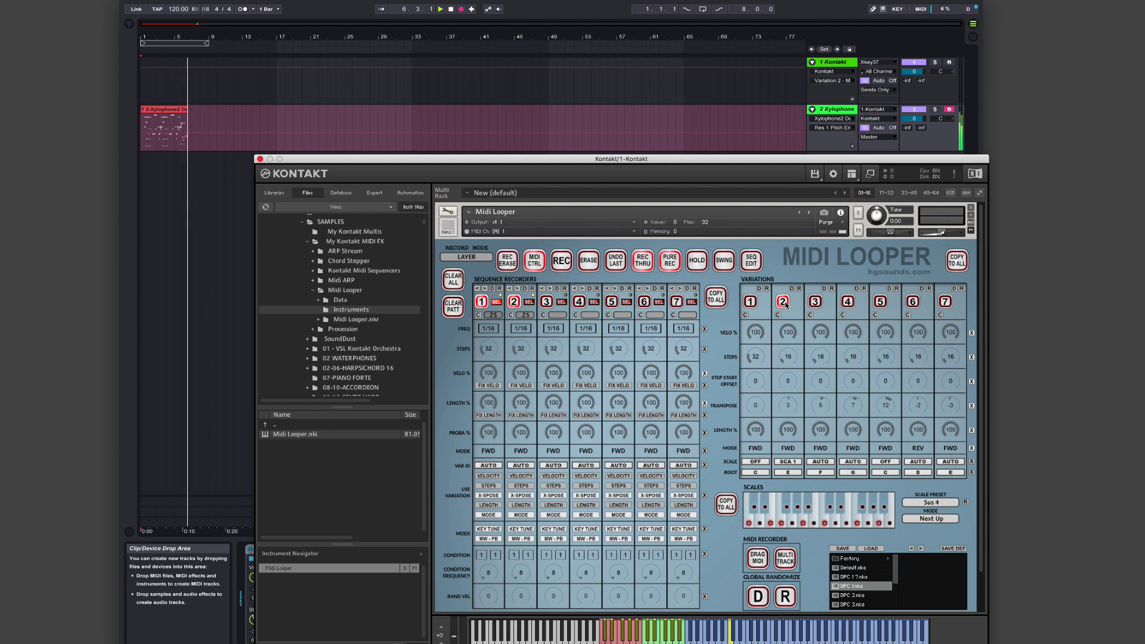
left_click(946, 303)
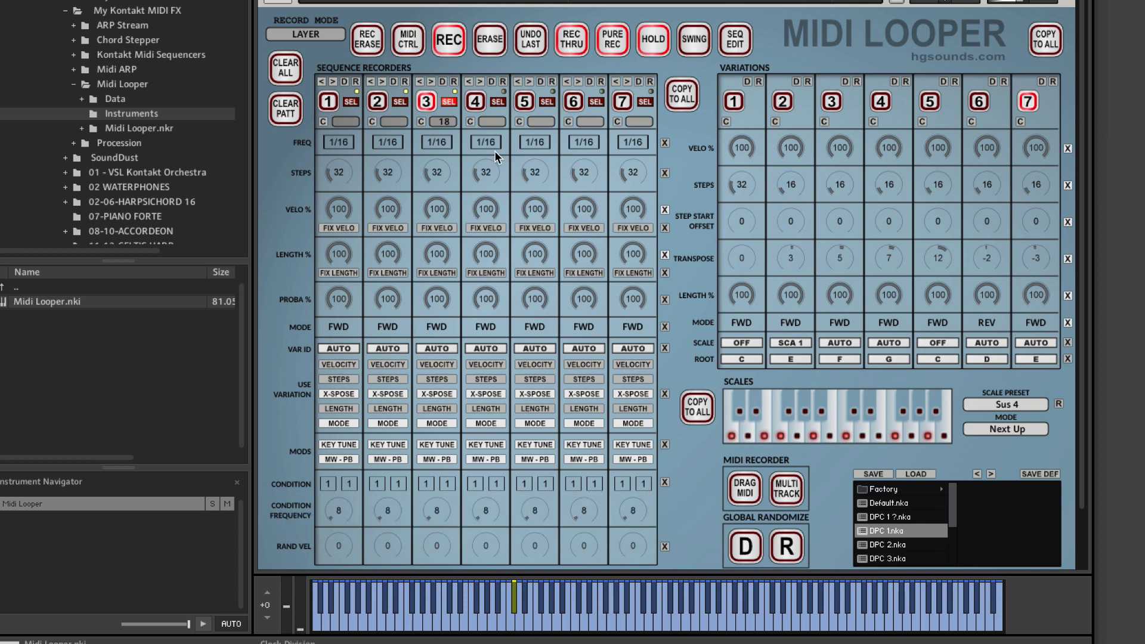
- Start sequence recorder 4 to capture a new sequence, and stop it once the sequence is recorded
left_click(481, 99)
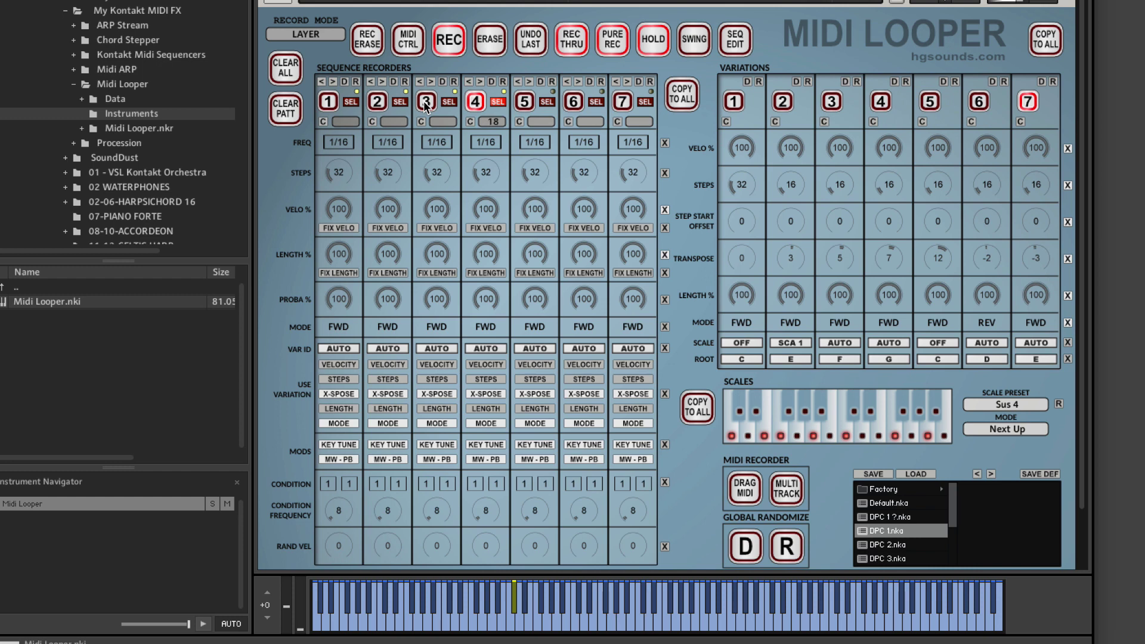
left_click(480, 102)
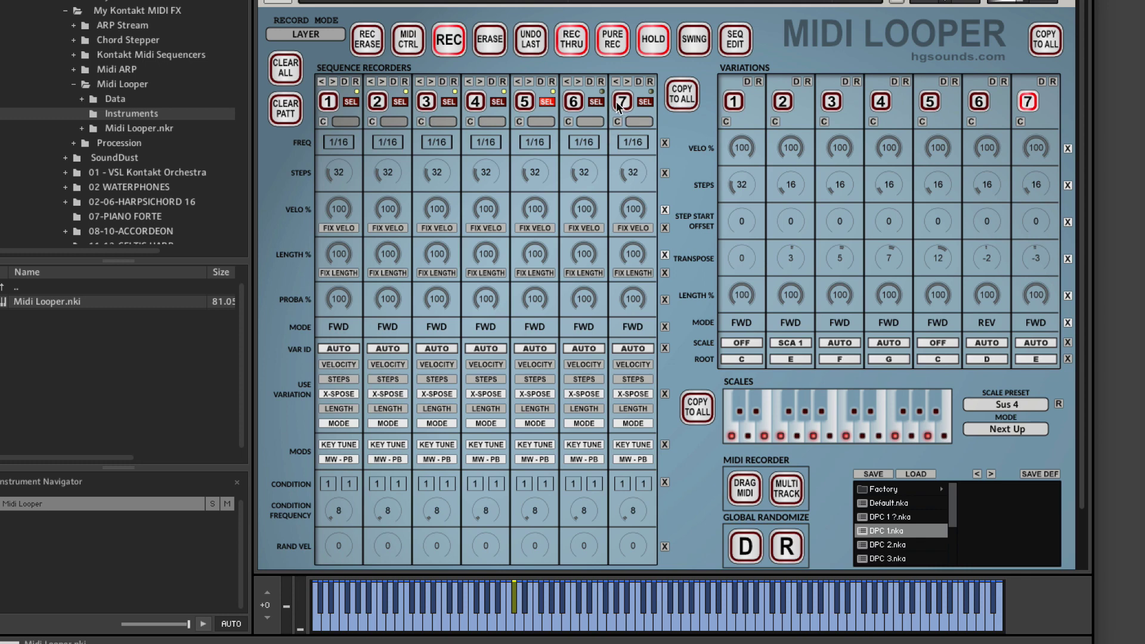
- Open the sequence editor, start sequence recorder 6 and fill all 32 steps of layer 1's velocity lane at full height
left_click(734, 44)
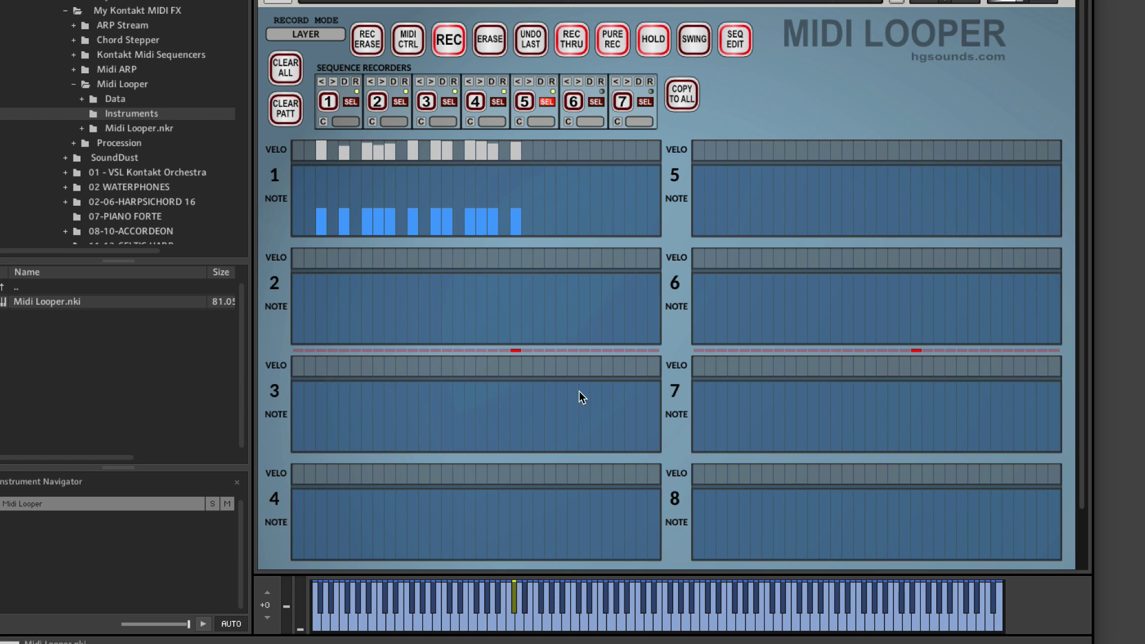
left_click(575, 102)
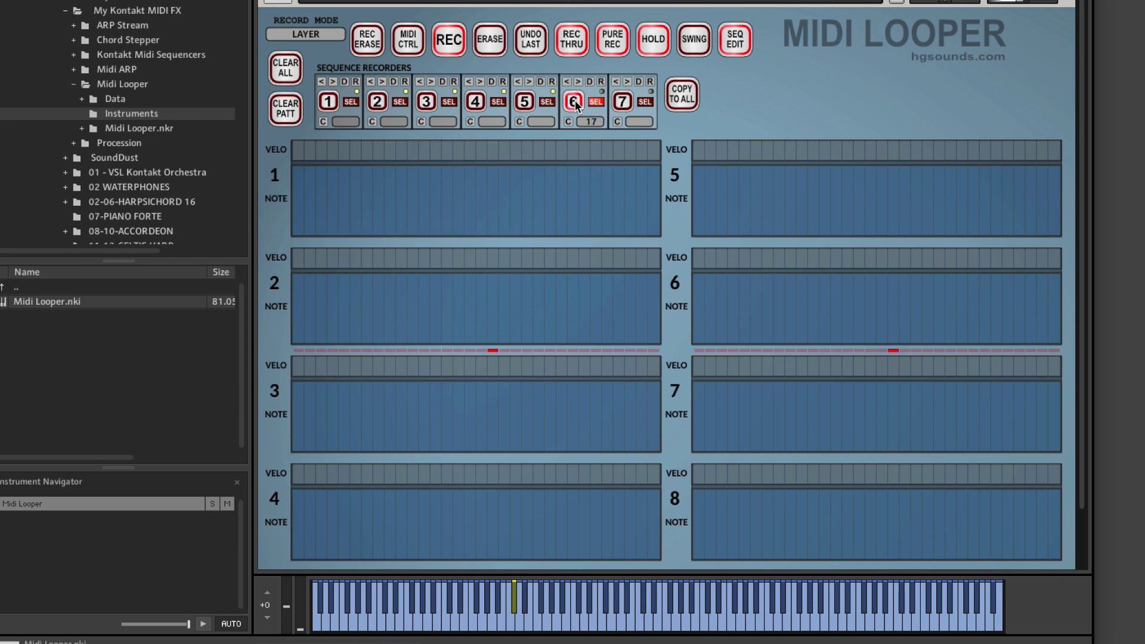
left_click_drag(600, 119, 599, 137)
left_click_drag(295, 141, 659, 134)
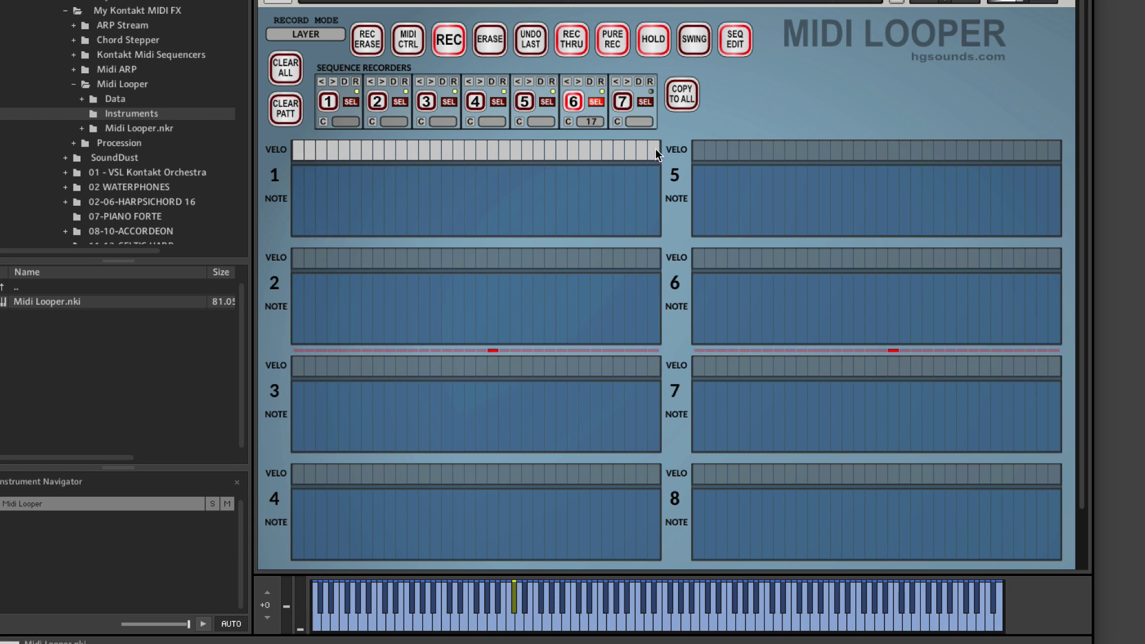
- Draw layer 1 notes for sequence 6 at steps 2, 4, 7 and 9, plus rising runs at steps 21–24 and 29–32
left_click(310, 199)
left_click(333, 195)
left_click(365, 192)
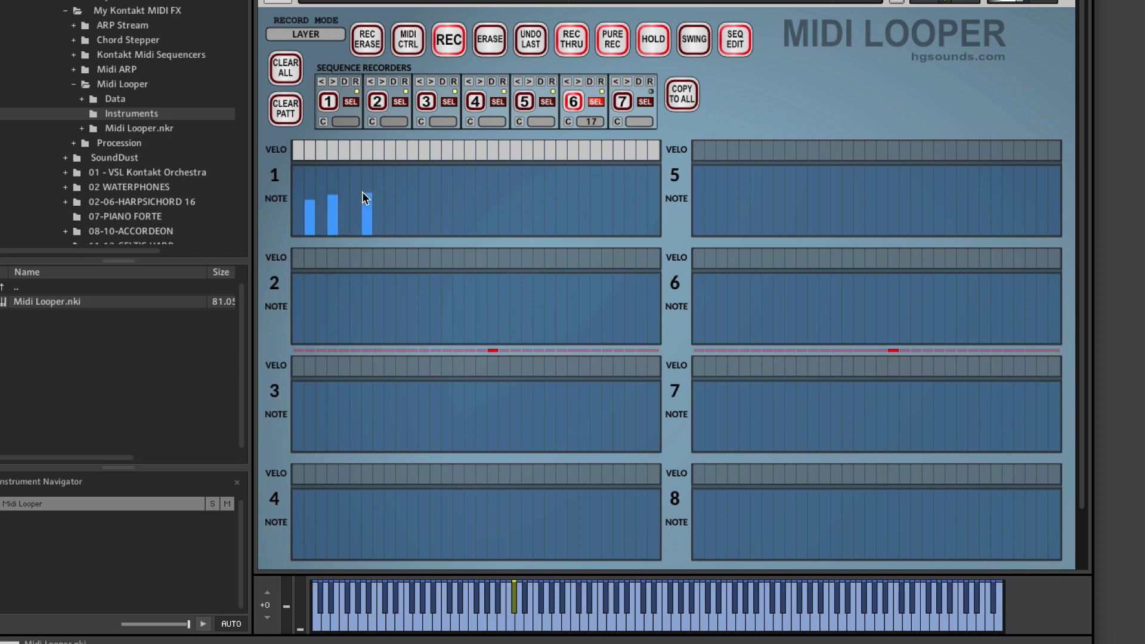
left_click(391, 197)
left_click_drag(529, 213, 656, 180)
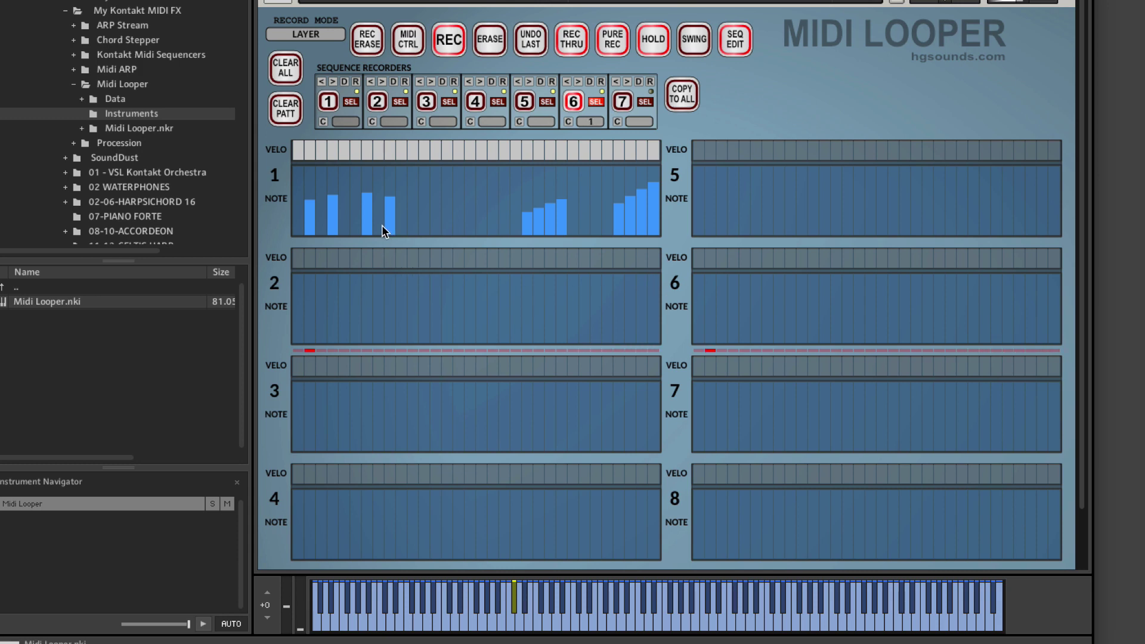
left_click(654, 189)
left_click(643, 192)
- Start sequence recorder 7 and fill layer 1's velocity lane near full height across all 32 steps
left_click(622, 103)
mouse_move(314, 144)
left_mouse_down()
mouse_move(622, 132)
mouse_move(730, 145)
mouse_move(717, 112)
left_mouse_up()
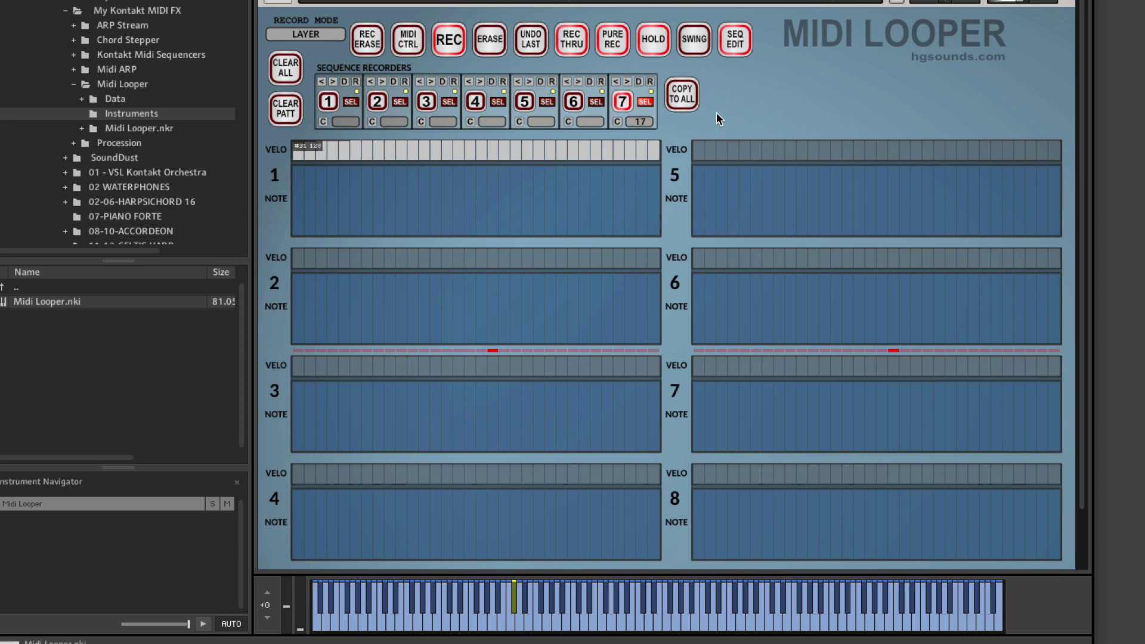
- Draw similarly pitched layer 1 notes for sequence 7 at steps 1, 4, 8, 11, 17, 19, 21, 25, 27, 29 and 31
left_click(296, 196)
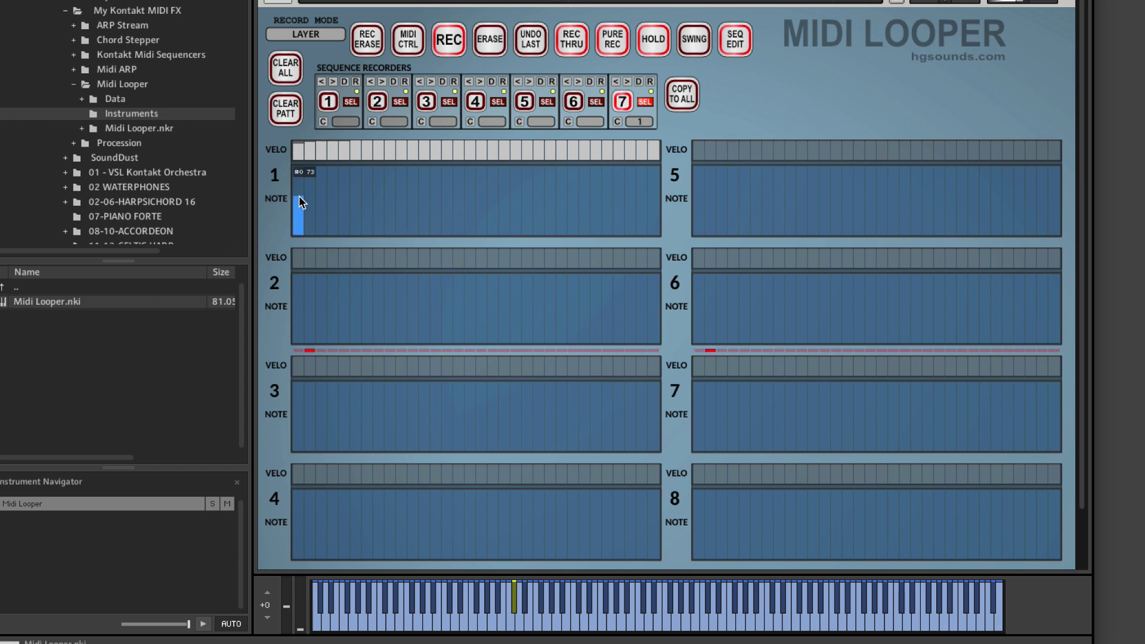
left_click(333, 196)
left_click(379, 196)
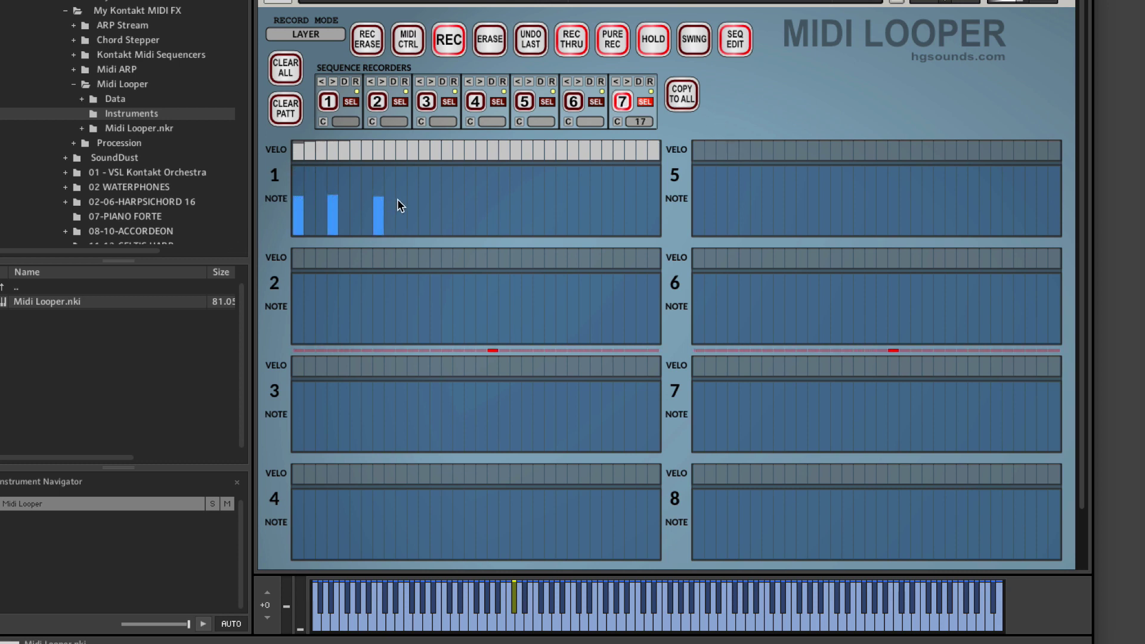
left_click(412, 197)
left_click(481, 200)
left_click(502, 201)
left_click(526, 202)
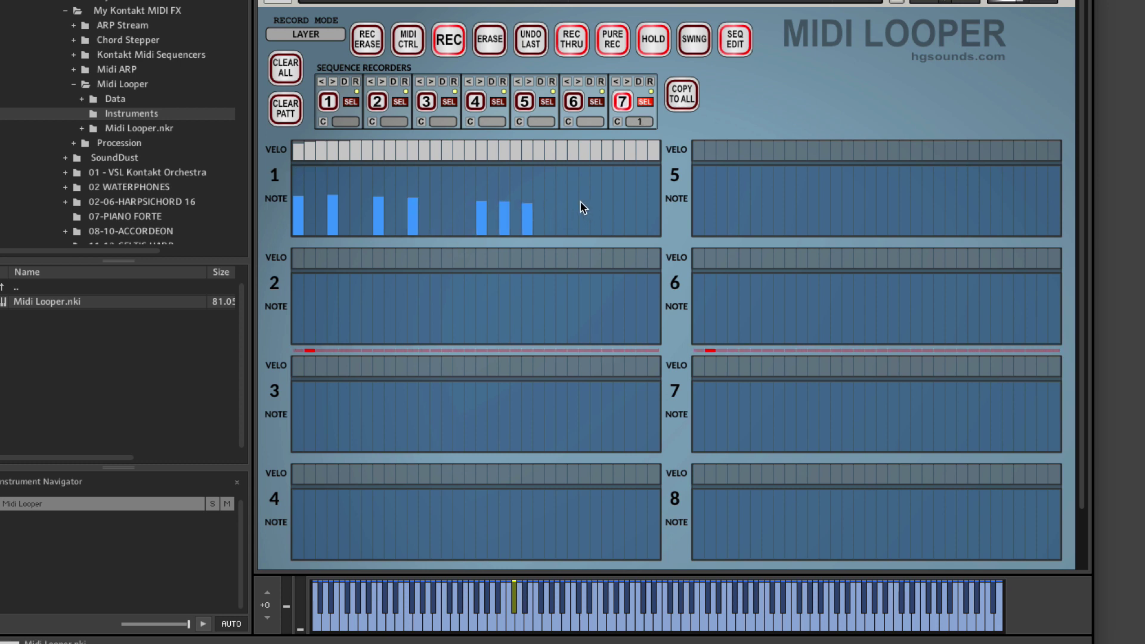
left_click(573, 197)
left_click(594, 193)
left_click(618, 190)
left_click(639, 194)
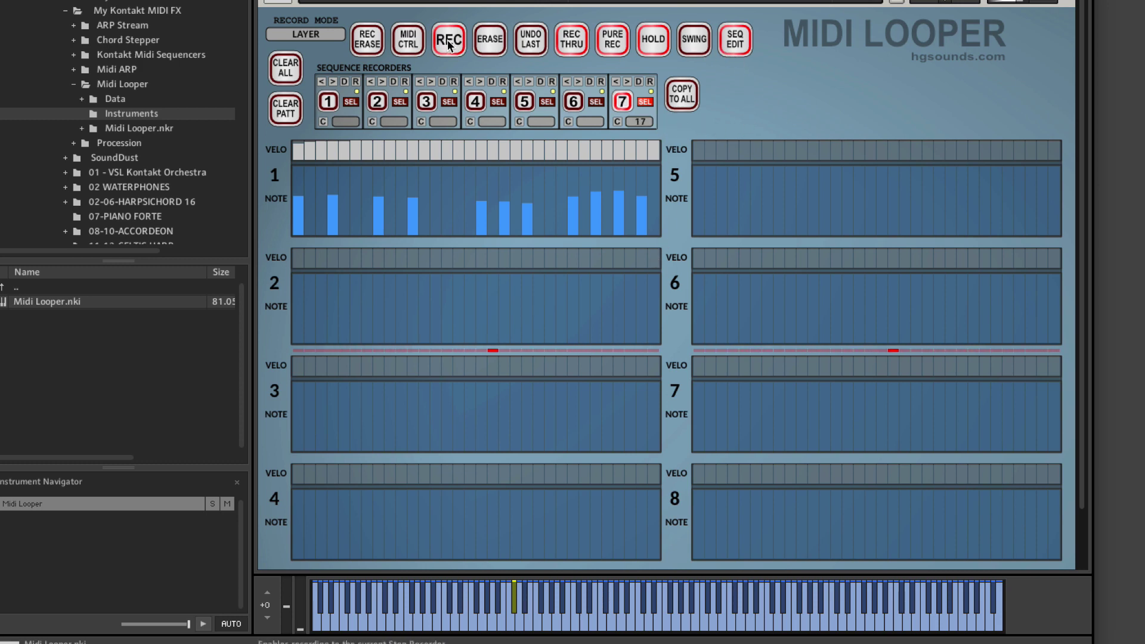
- Close the sequence editor and enable MIDI control for triggering the sequences
left_click(737, 36)
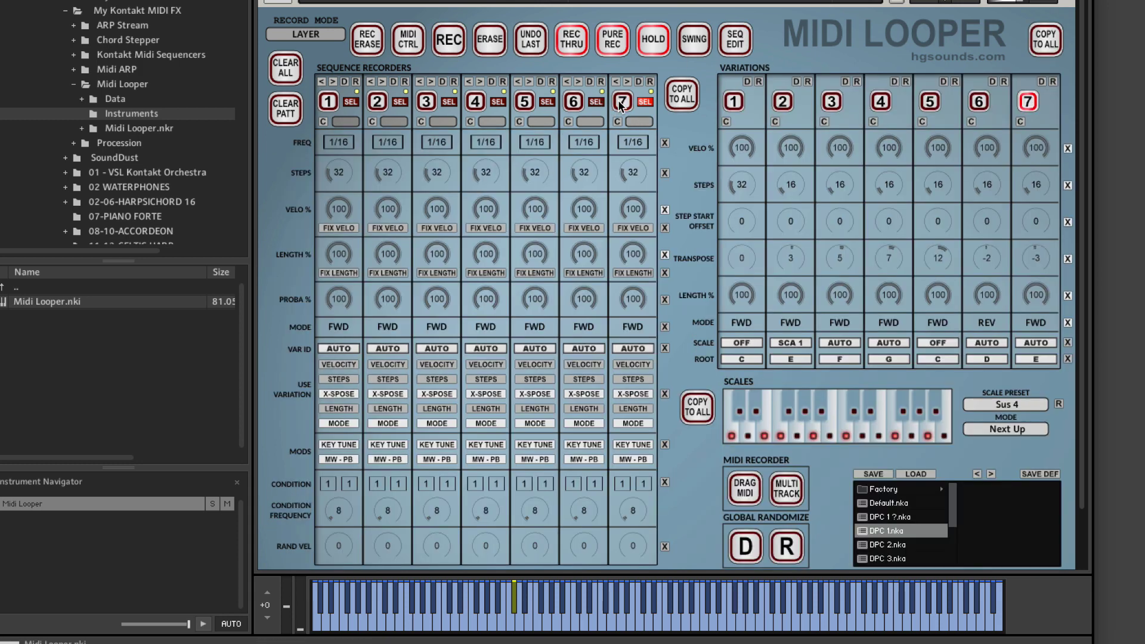
left_click(408, 39)
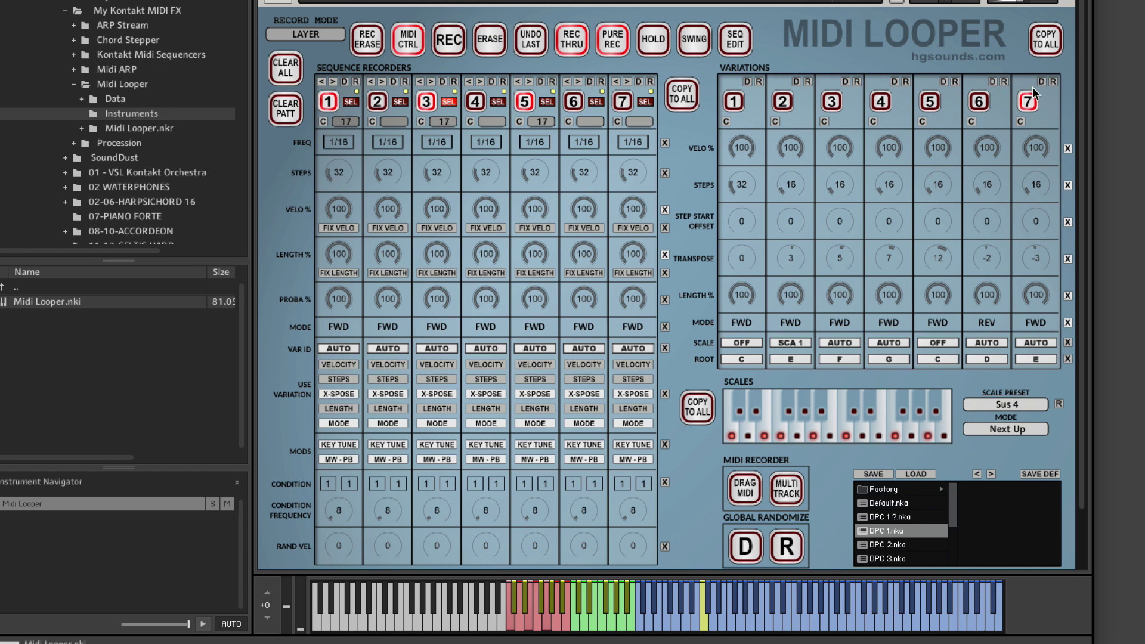
- Audition variation 6 on the playing sequences and switch to variation 1
left_click(980, 102)
left_click(735, 103)
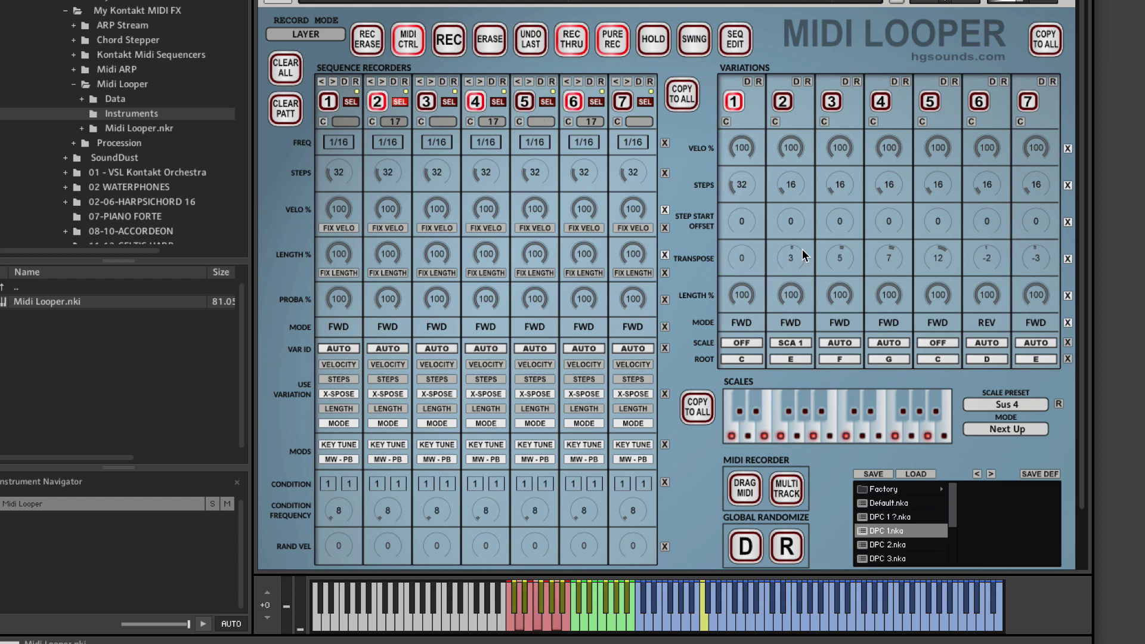
- Randomize the scale preset repeatedly, ending on Harmonic minor, and switch the playing sequences to variation 6
left_click(1058, 403)
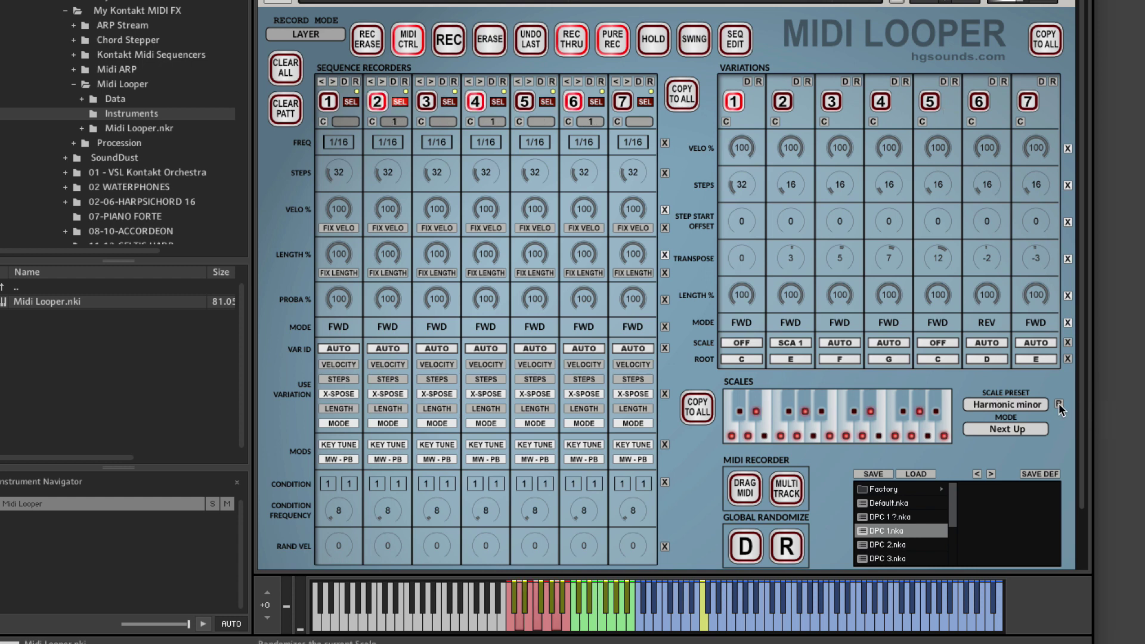
left_click(1059, 404)
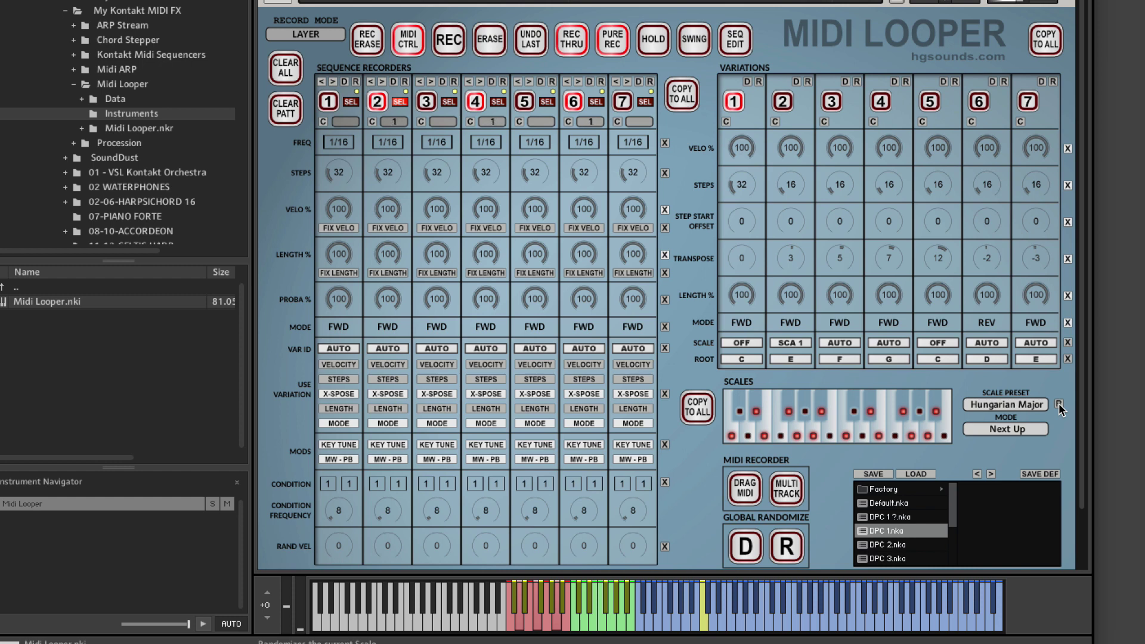
left_click(1058, 404)
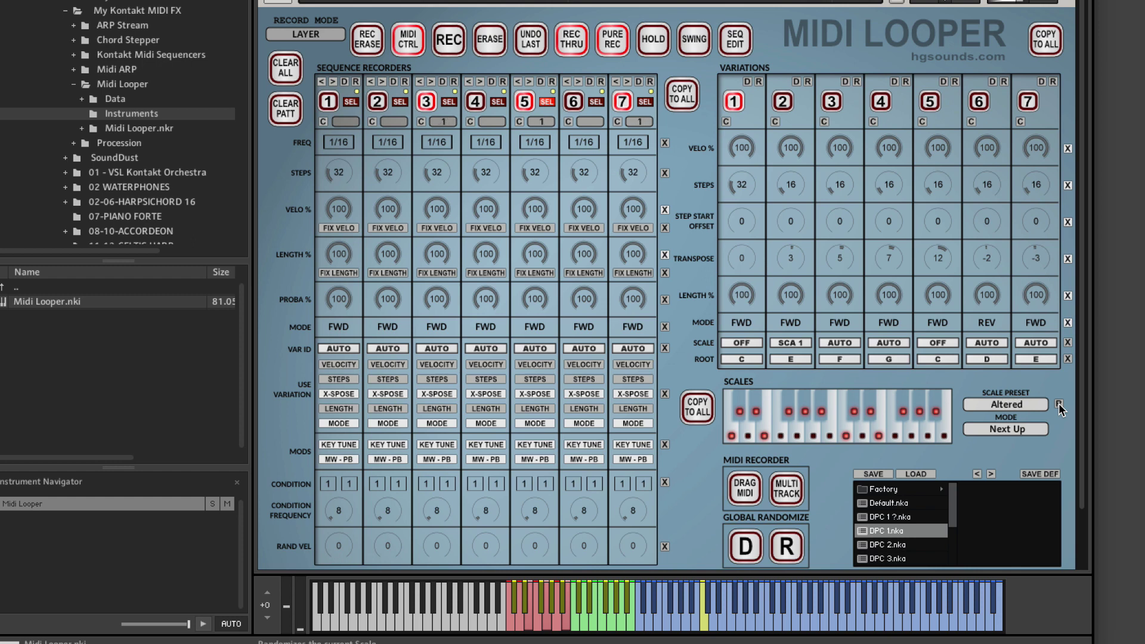
left_click(1058, 404)
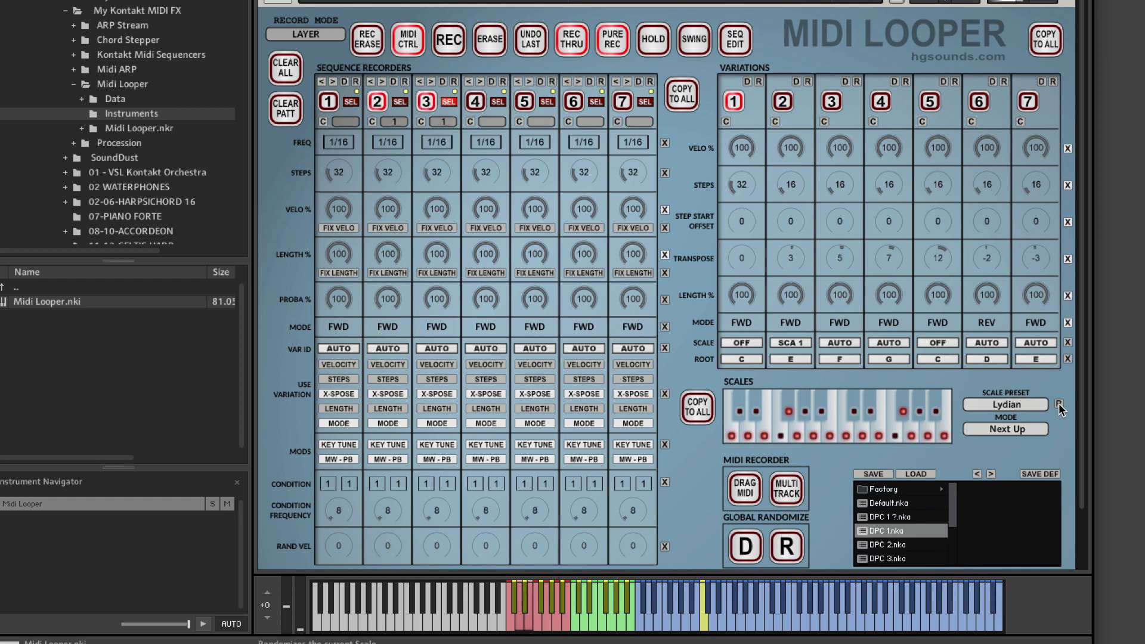
left_click(1058, 404)
left_click(1058, 404)
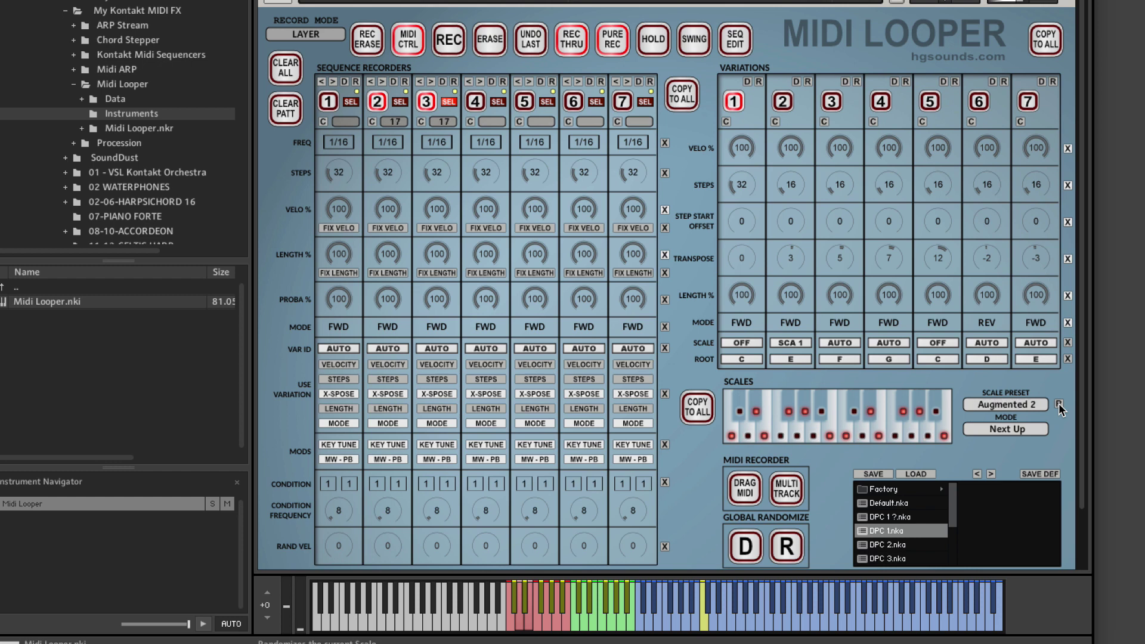
left_click(1058, 404)
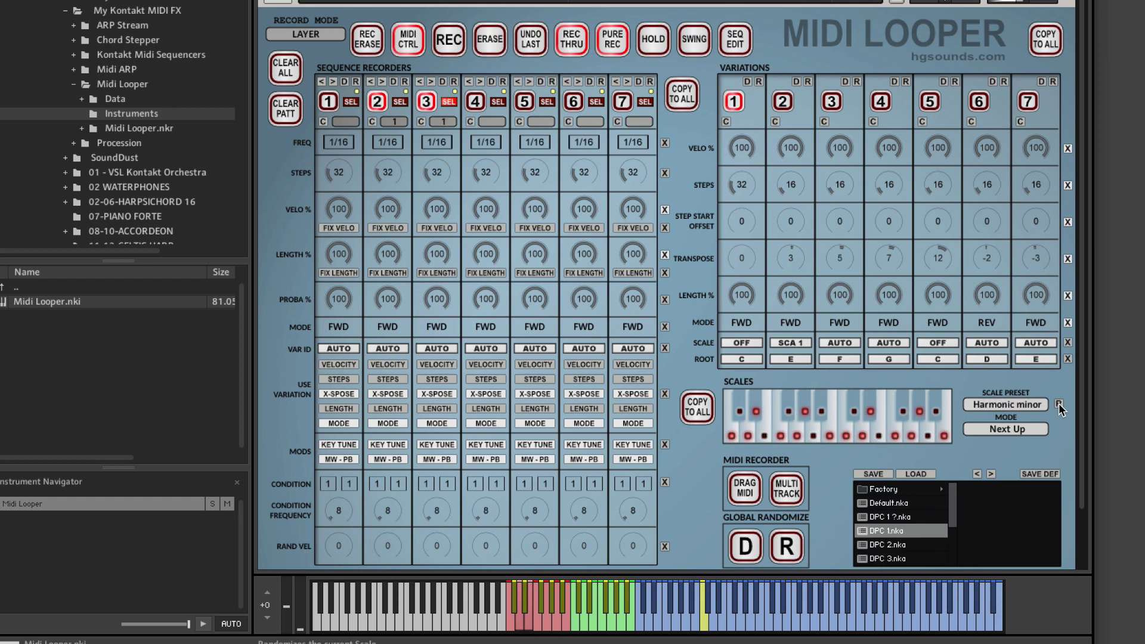
left_click(978, 104)
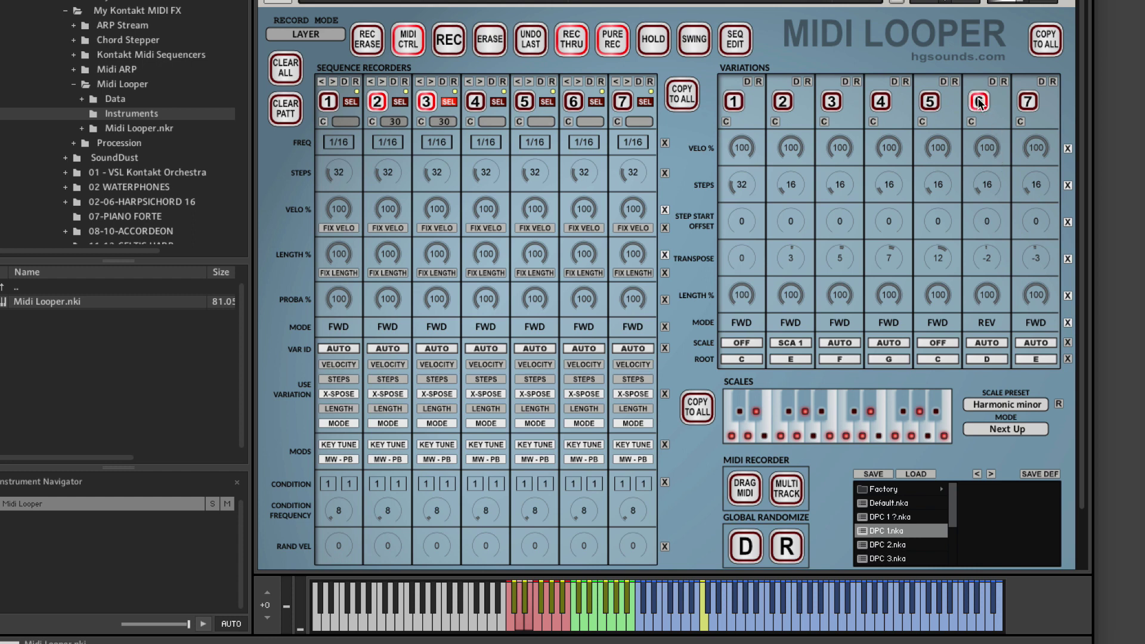